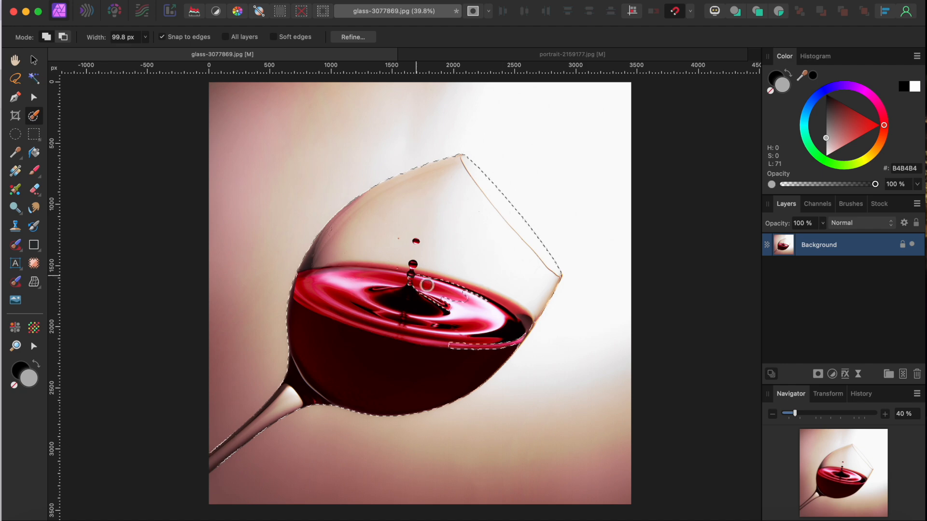
- Refine the wine glass selection and output it as a new layer with mask
{"action": "scroll", "coordinate": [493, 185], "scroll_direction": "up", "scroll_amount": 3}
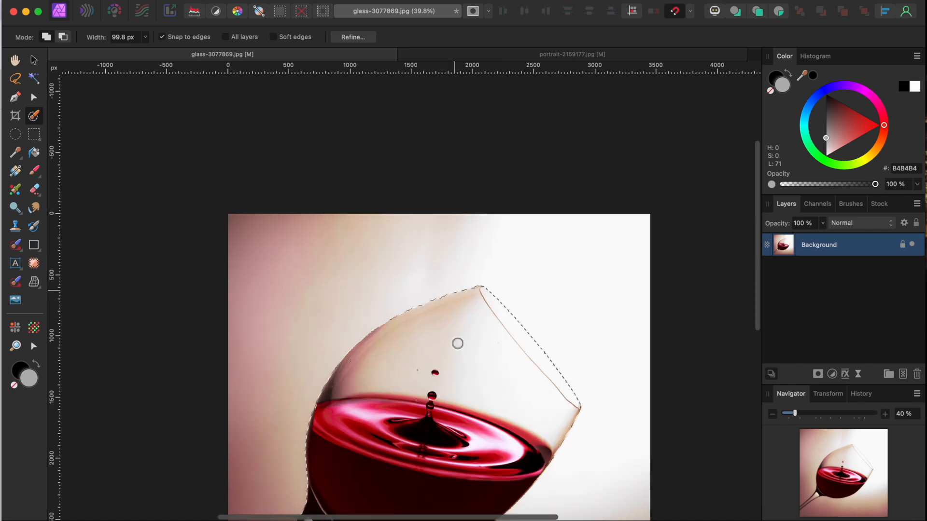
{"action": "scroll", "coordinate": [456, 207], "scroll_direction": "up", "scroll_amount": 5}
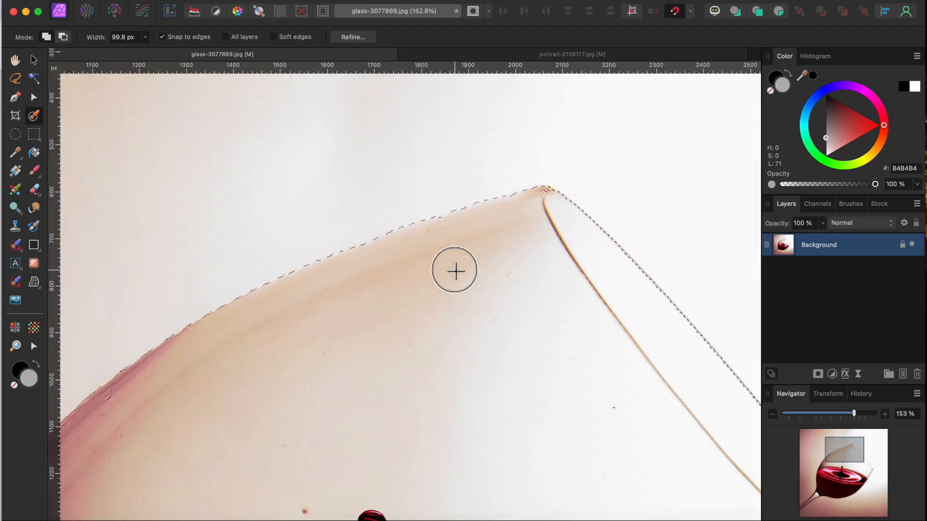
{"action": "scroll", "coordinate": [414, 355], "scroll_direction": "down", "scroll_amount": 5}
{"action": "scroll", "coordinate": [414, 354], "scroll_direction": "up", "scroll_amount": 2}
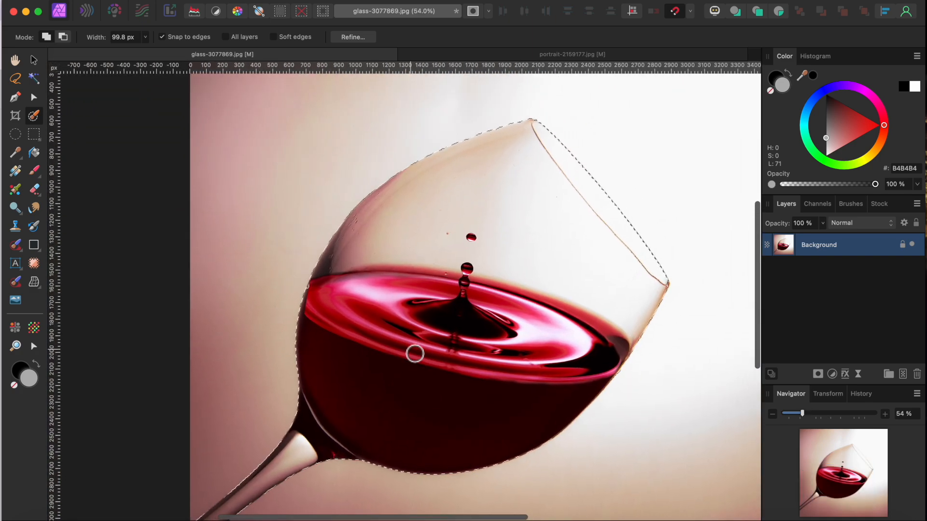
{"action": "left_click", "coordinate": [353, 37]}
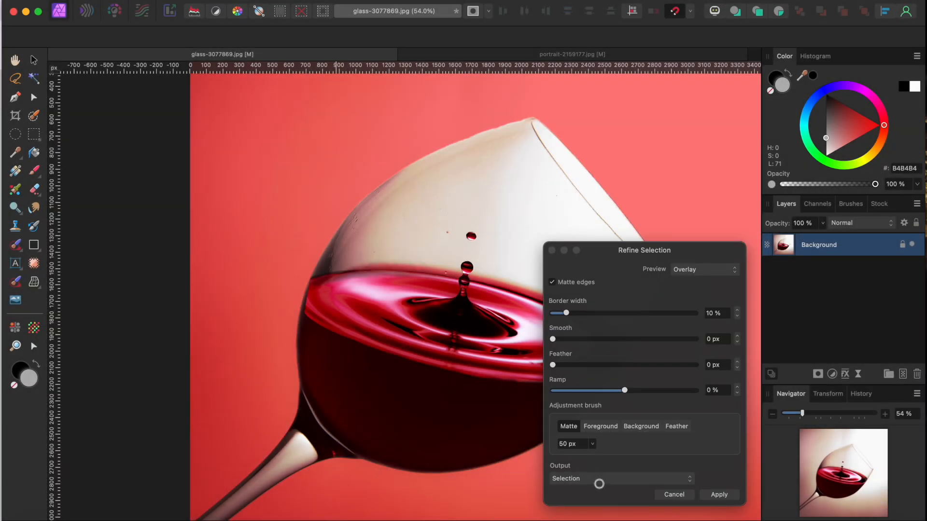
{"action": "left_click", "coordinate": [599, 481]}
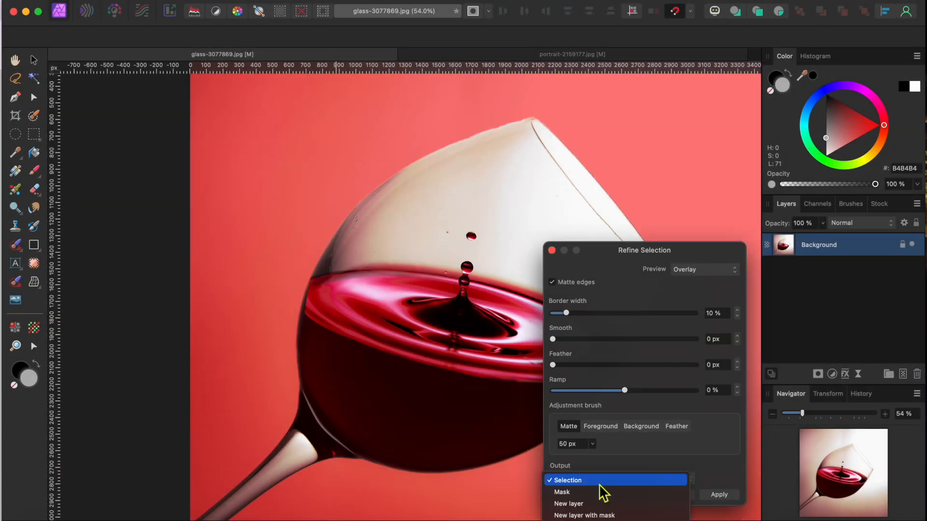
{"action": "left_click", "coordinate": [589, 516]}
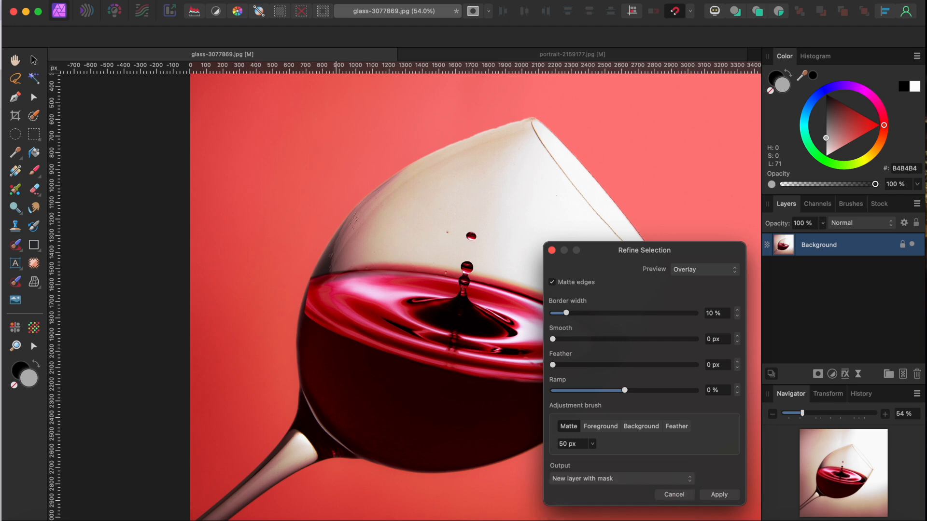
{"action": "left_click", "coordinate": [719, 495]}
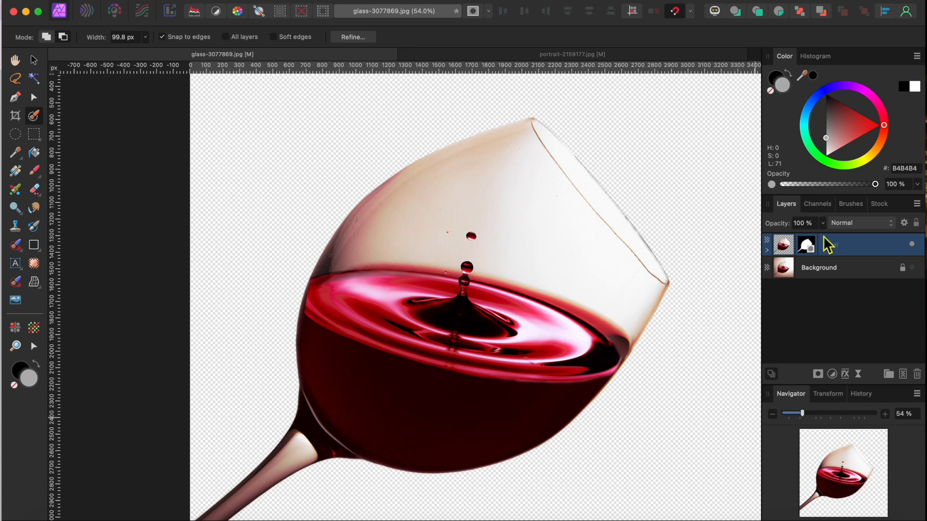
- Make the hidden Background layer of the glass image visible again
{"action": "scroll", "coordinate": [635, 290], "scroll_direction": "down", "scroll_amount": 3}
{"action": "scroll", "coordinate": [635, 289], "scroll_direction": "right", "scroll_amount": 2}
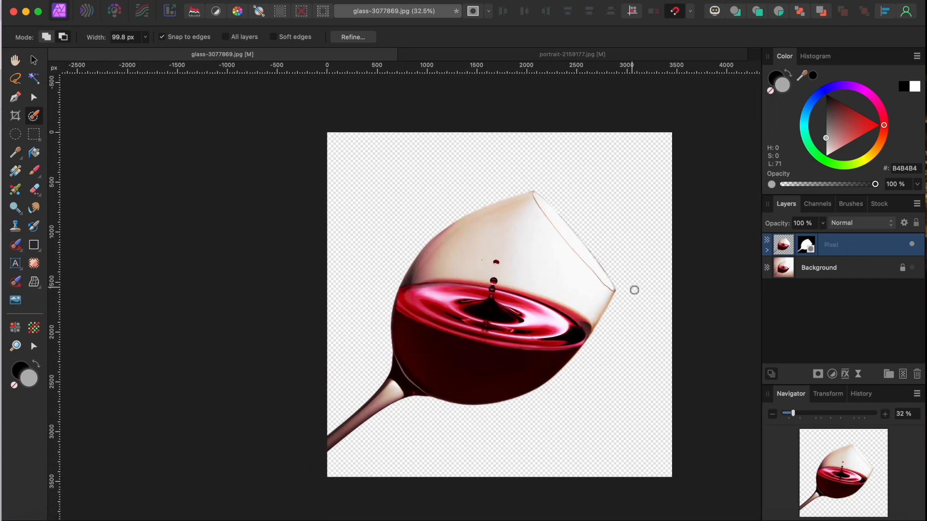
{"action": "scroll", "coordinate": [630, 359], "scroll_direction": "left", "scroll_amount": 2}
{"action": "scroll", "coordinate": [630, 358], "scroll_direction": "up", "scroll_amount": 1}
{"action": "left_click", "coordinate": [911, 267]}
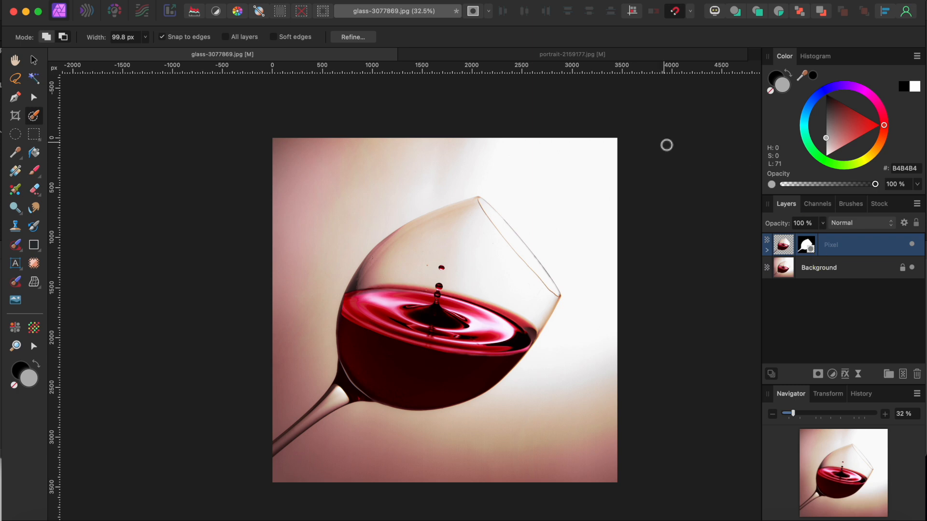
- Switch to the portrait-2159177.jpg document and select the woman, including her hair and shoulders, with the Selection Brush
{"action": "left_click", "coordinate": [511, 57]}
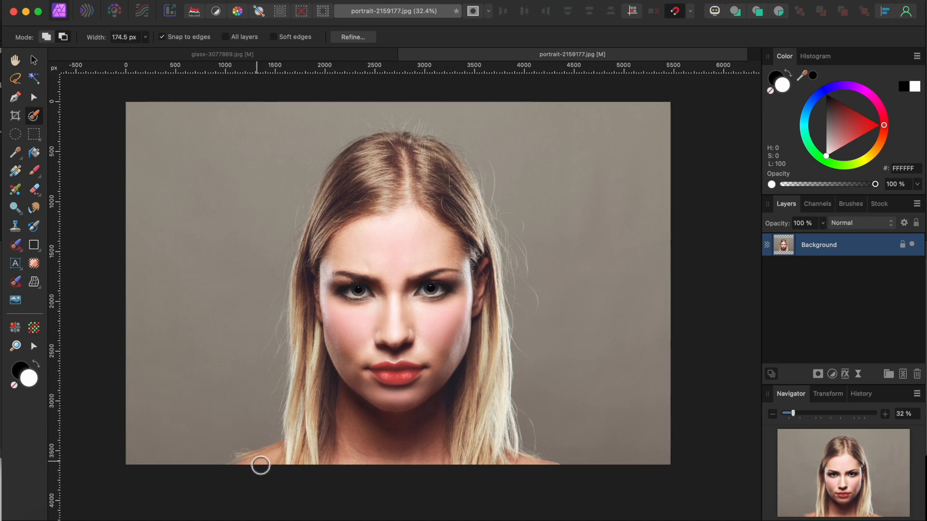
{"action": "left_click", "coordinate": [32, 61]}
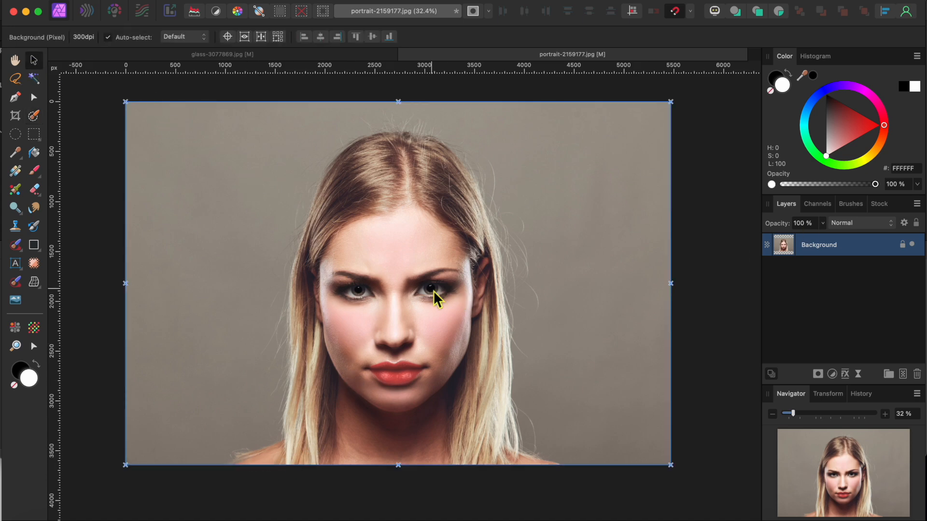
{"action": "left_click", "coordinate": [35, 116]}
{"action": "mouse_move", "coordinate": [307, 457]}
{"action": "left_mouse_down"}
{"action": "mouse_move", "coordinate": [265, 467]}
{"action": "mouse_move", "coordinate": [398, 444]}
{"action": "mouse_move", "coordinate": [526, 473]}
{"action": "mouse_move", "coordinate": [492, 378]}
{"action": "mouse_move", "coordinate": [499, 311]}
{"action": "mouse_move", "coordinate": [466, 239]}
{"action": "mouse_move", "coordinate": [398, 151]}
{"action": "mouse_move", "coordinate": [352, 186]}
{"action": "mouse_move", "coordinate": [315, 302]}
{"action": "mouse_move", "coordinate": [312, 372]}
{"action": "mouse_move", "coordinate": [387, 384]}
{"action": "mouse_move", "coordinate": [378, 341]}
{"action": "mouse_move", "coordinate": [415, 184]}
{"action": "mouse_move", "coordinate": [454, 279]}
{"action": "mouse_move", "coordinate": [492, 252]}
{"action": "mouse_move", "coordinate": [471, 176]}
{"action": "mouse_move", "coordinate": [503, 250]}
{"action": "mouse_move", "coordinate": [496, 307]}
{"action": "mouse_move", "coordinate": [289, 364]}
{"action": "mouse_move", "coordinate": [300, 296]}
{"action": "mouse_move", "coordinate": [339, 183]}
{"action": "mouse_move", "coordinate": [306, 276]}
{"action": "mouse_move", "coordinate": [364, 322]}
{"action": "mouse_move", "coordinate": [414, 141]}
{"action": "mouse_move", "coordinate": [339, 156]}
{"action": "mouse_move", "coordinate": [395, 328]}
{"action": "mouse_move", "coordinate": [433, 187]}
{"action": "left_mouse_up"}
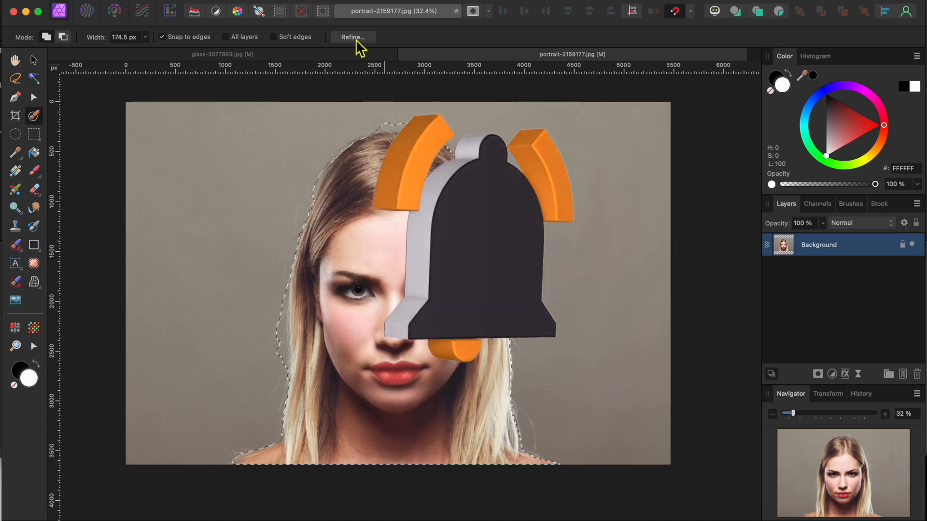
- Refine the woman's selection by painting over the hair edges on both sides with the Matte adjustment brush, enlarged to 114 px
{"action": "left_click", "coordinate": [356, 38]}
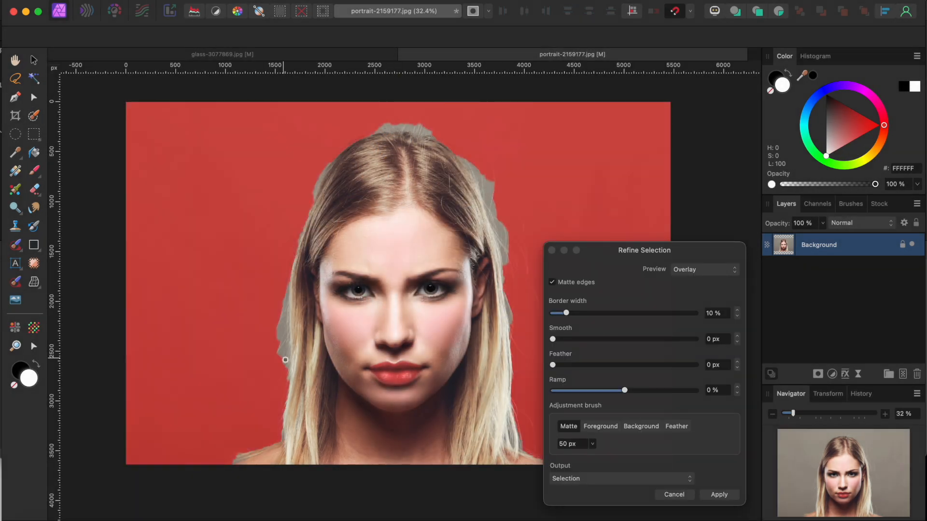
{"action": "mouse_move", "coordinate": [236, 462]}
{"action": "left_mouse_down"}
{"action": "mouse_move", "coordinate": [275, 440]}
{"action": "mouse_move", "coordinate": [286, 379]}
{"action": "left_mouse_up"}
{"action": "mouse_move", "coordinate": [289, 348]}
{"action": "left_mouse_down"}
{"action": "mouse_move", "coordinate": [291, 258]}
{"action": "mouse_move", "coordinate": [331, 160]}
{"action": "mouse_move", "coordinate": [306, 219]}
{"action": "left_mouse_up"}
{"action": "mouse_move", "coordinate": [372, 128]}
{"action": "left_mouse_down"}
{"action": "mouse_move", "coordinate": [426, 133]}
{"action": "mouse_move", "coordinate": [381, 128]}
{"action": "left_mouse_up"}
{"action": "scroll", "coordinate": [439, 176], "scroll_direction": "right", "scroll_amount": 5}
{"action": "scroll", "coordinate": [438, 175], "scroll_direction": "down", "scroll_amount": 1}
{"action": "left_click_drag", "start_coordinate": [412, 225], "coordinate": [396, 168]}
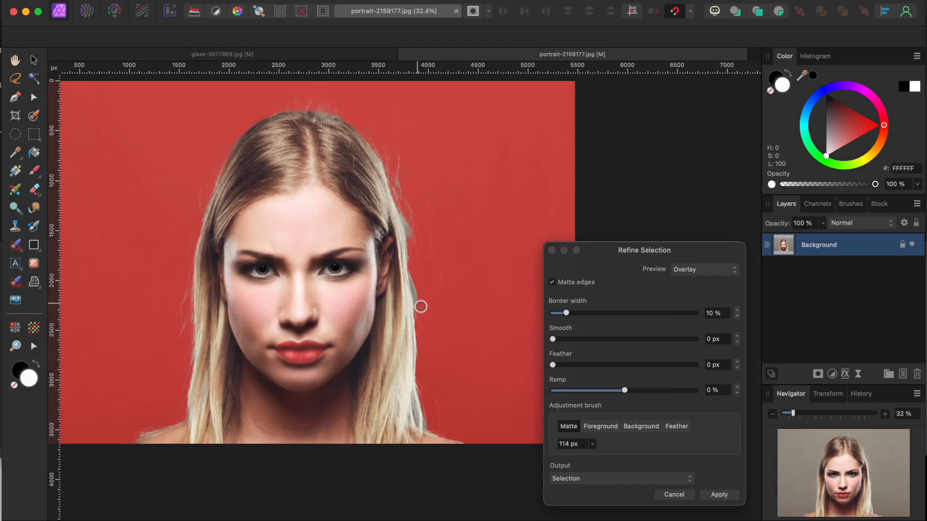
{"action": "left_click_drag", "start_coordinate": [422, 306], "coordinate": [397, 177]}
{"action": "scroll", "coordinate": [430, 290], "scroll_direction": "down", "scroll_amount": 1}
{"action": "mouse_move", "coordinate": [427, 373]}
{"action": "left_mouse_down"}
{"action": "mouse_move", "coordinate": [442, 391]}
{"action": "mouse_move", "coordinate": [435, 377]}
{"action": "left_mouse_up"}
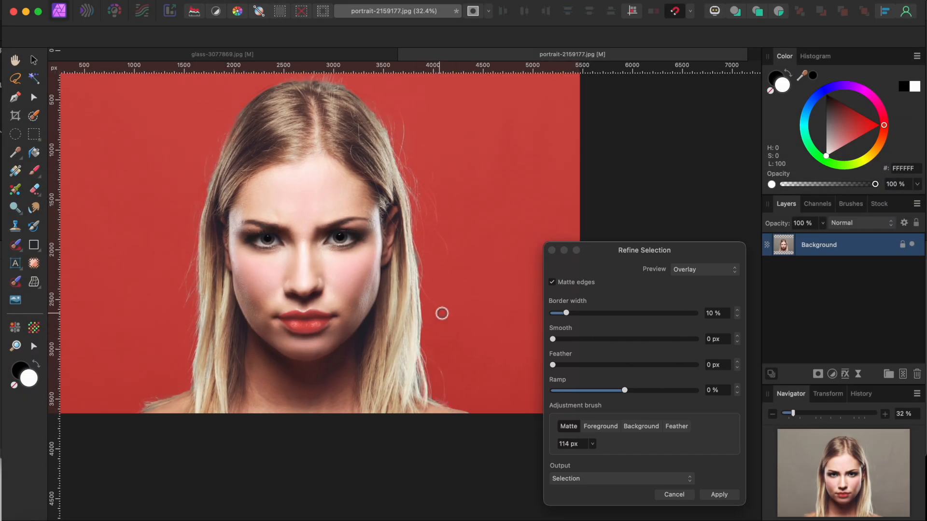
{"action": "mouse_move", "coordinate": [420, 256]}
{"action": "left_mouse_down"}
{"action": "mouse_move", "coordinate": [448, 253]}
{"action": "mouse_move", "coordinate": [429, 164]}
{"action": "mouse_move", "coordinate": [421, 185]}
{"action": "left_mouse_up"}
- Output the refined selection of the woman as a new layer with mask
{"action": "left_click", "coordinate": [592, 479]}
{"action": "left_click", "coordinate": [586, 515]}
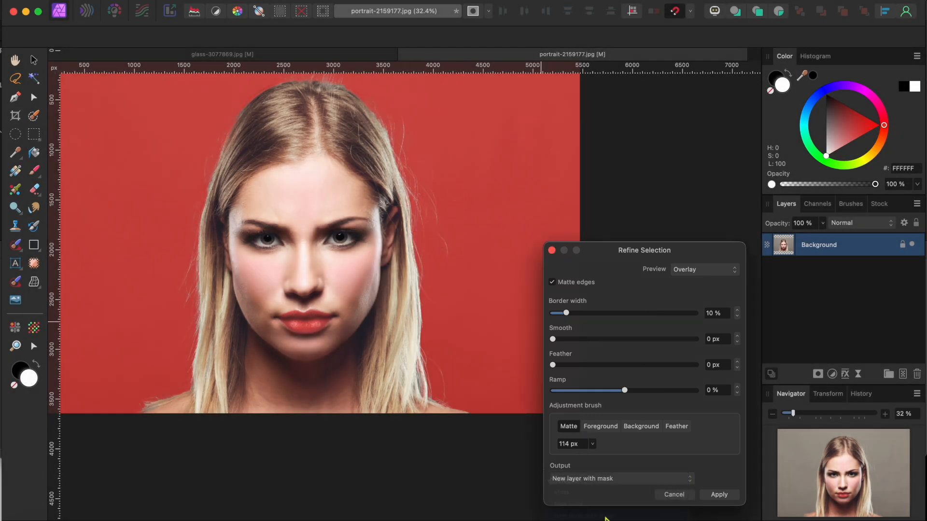
{"action": "left_click", "coordinate": [721, 496]}
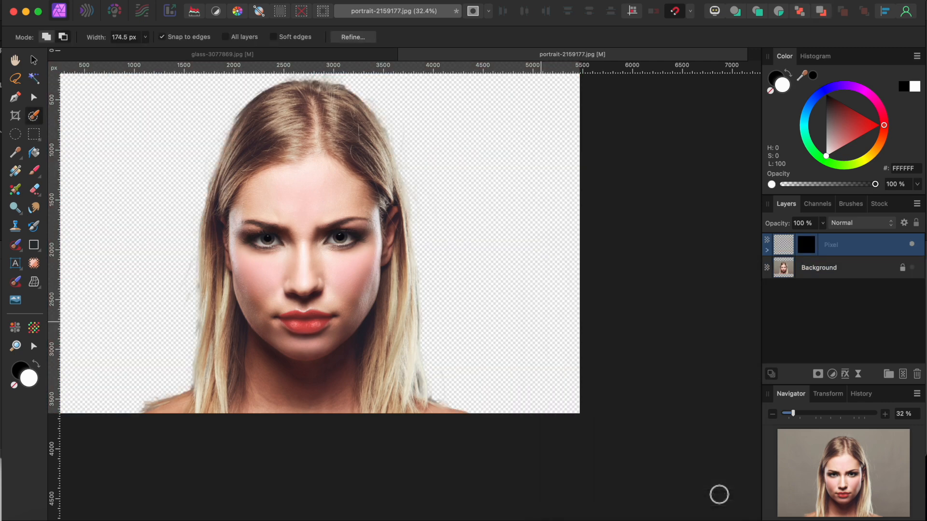
- Copy the masked woman layer into the glass-3077869.jpg document and place it directly beneath the masked glass layer
{"action": "scroll", "coordinate": [542, 319], "scroll_direction": "left", "scroll_amount": 3}
{"action": "scroll", "coordinate": [542, 319], "scroll_direction": "up", "scroll_amount": 2}
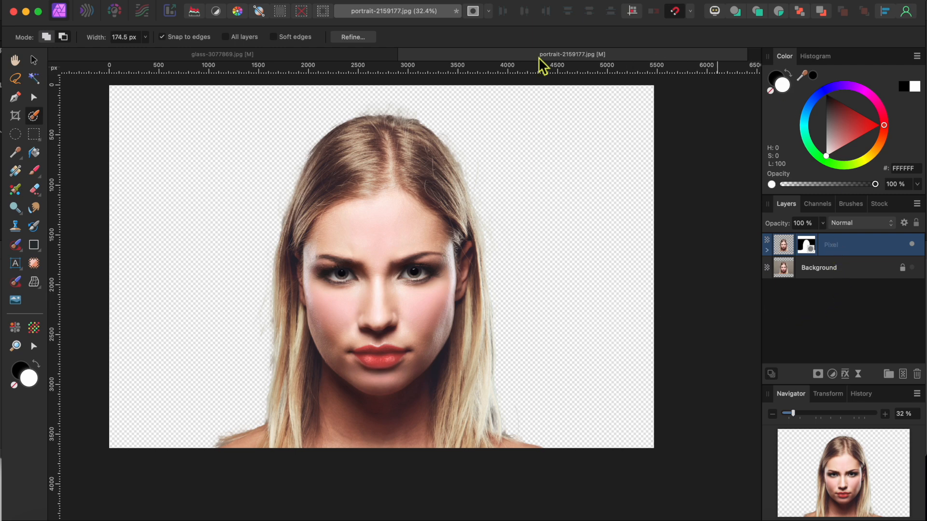
{"action": "left_click", "coordinate": [331, 55]}
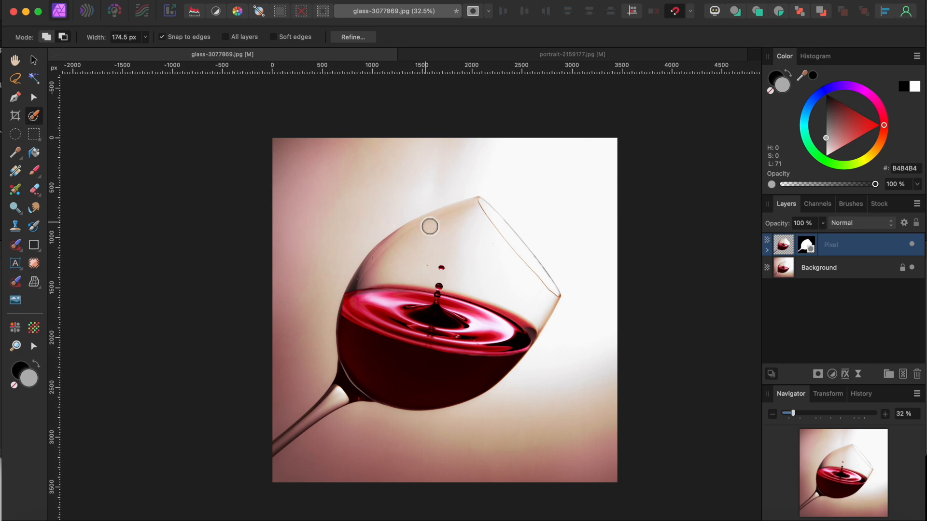
{"action": "key", "text": "super+v"}
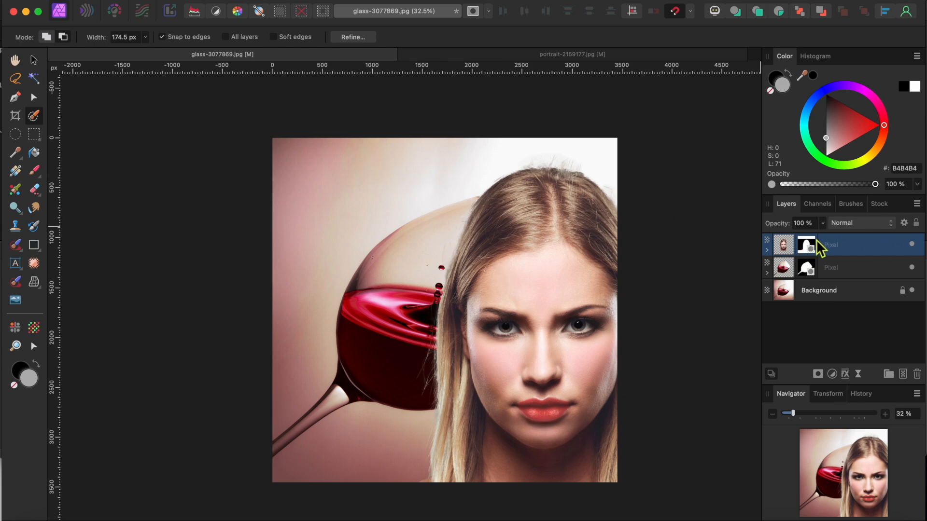
{"action": "left_click_drag", "start_coordinate": [869, 256], "coordinate": [836, 285]}
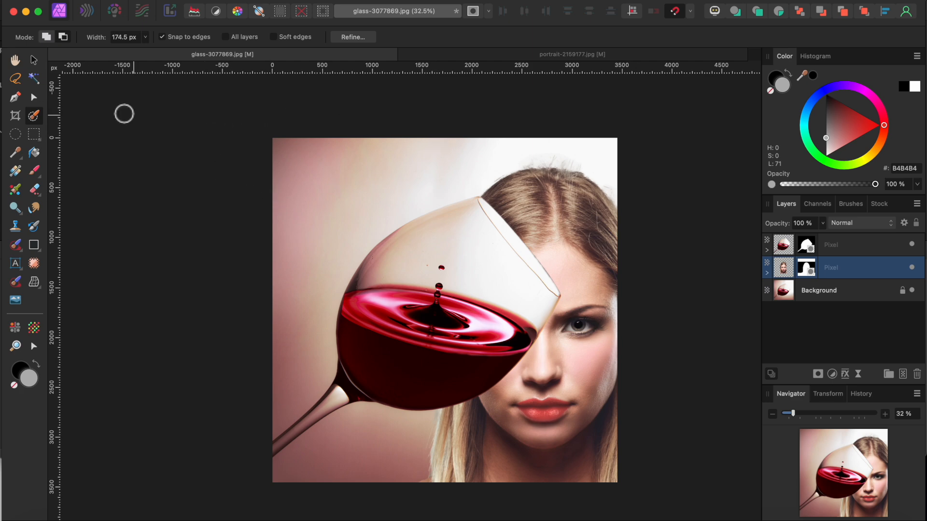
- Enlarge the woman layer to about 6420 × 4280 px so her face sits behind the glass, and deselect it
{"action": "left_click", "coordinate": [34, 60]}
{"action": "left_click", "coordinate": [543, 195]}
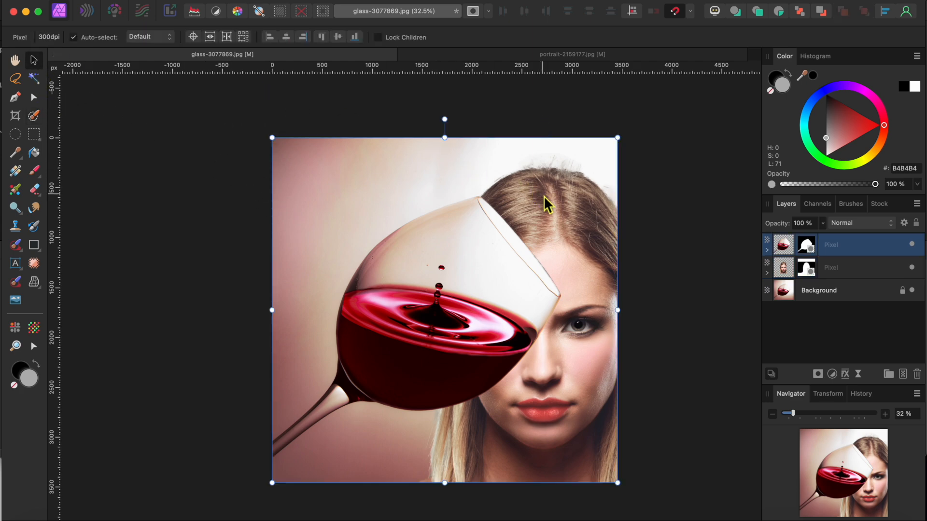
{"action": "scroll", "coordinate": [544, 195], "scroll_direction": "right", "scroll_amount": 3}
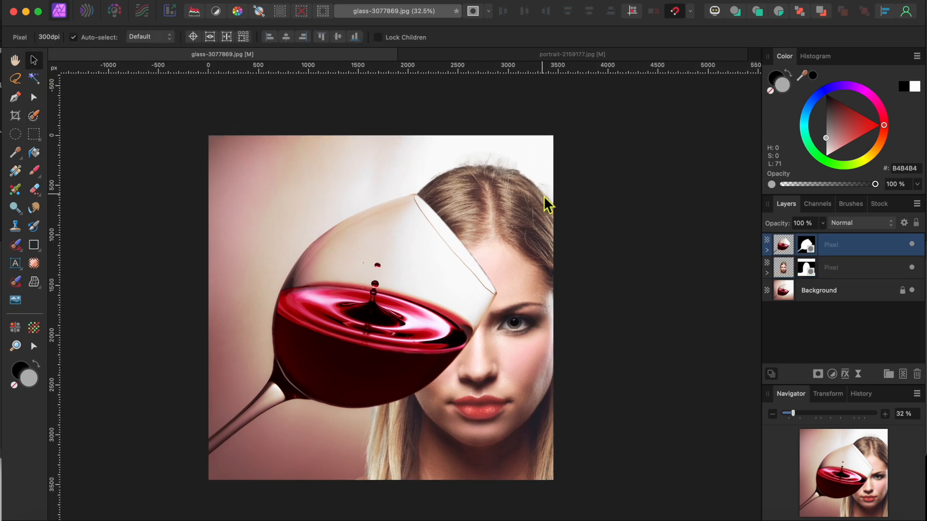
{"action": "left_click", "coordinate": [832, 266]}
{"action": "left_click_drag", "start_coordinate": [208, 133], "coordinate": [254, 142]}
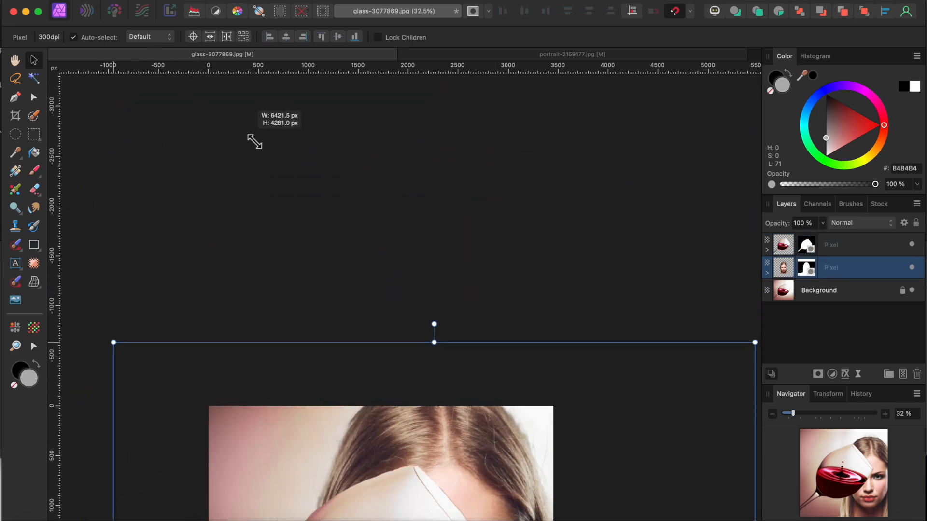
{"action": "scroll", "coordinate": [391, 222], "scroll_direction": "down", "scroll_amount": 10}
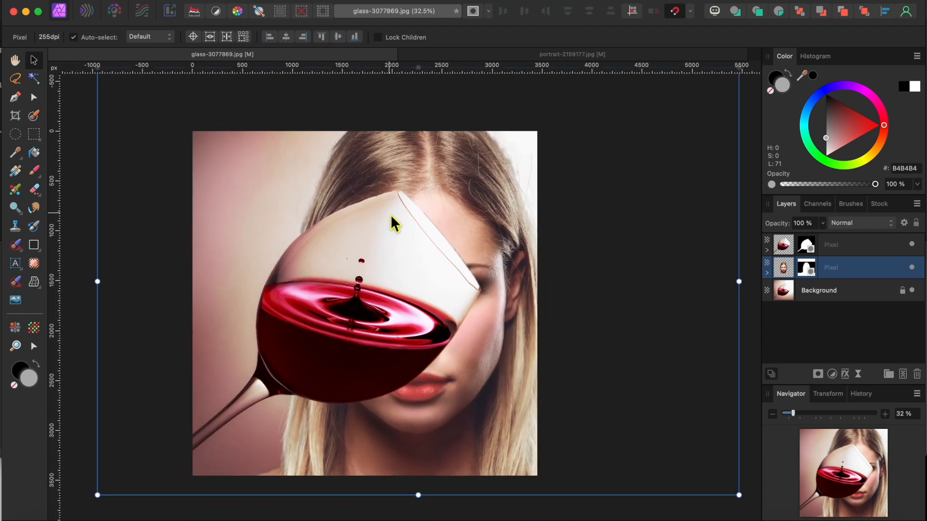
{"action": "left_click", "coordinate": [83, 336]}
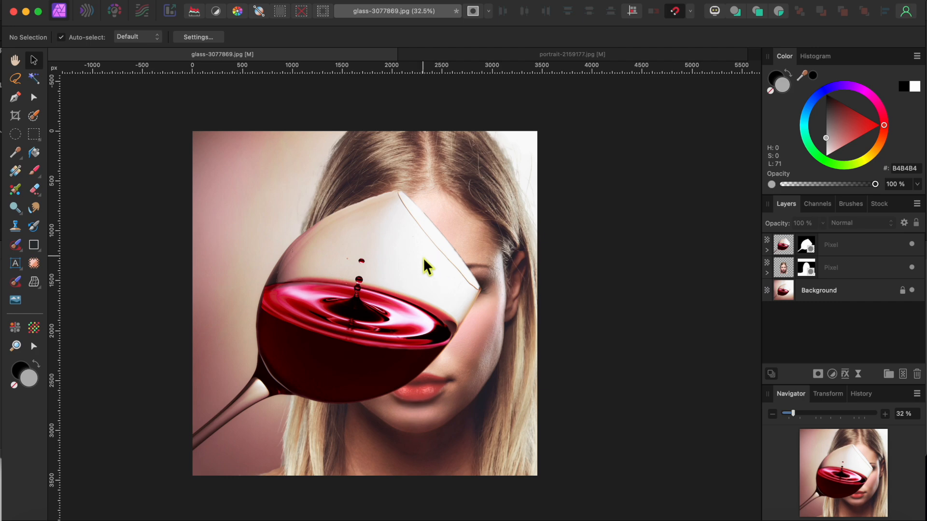
- Select the mask of the glass layer and set the colour to a light gray of 86
{"action": "left_click", "coordinate": [809, 243]}
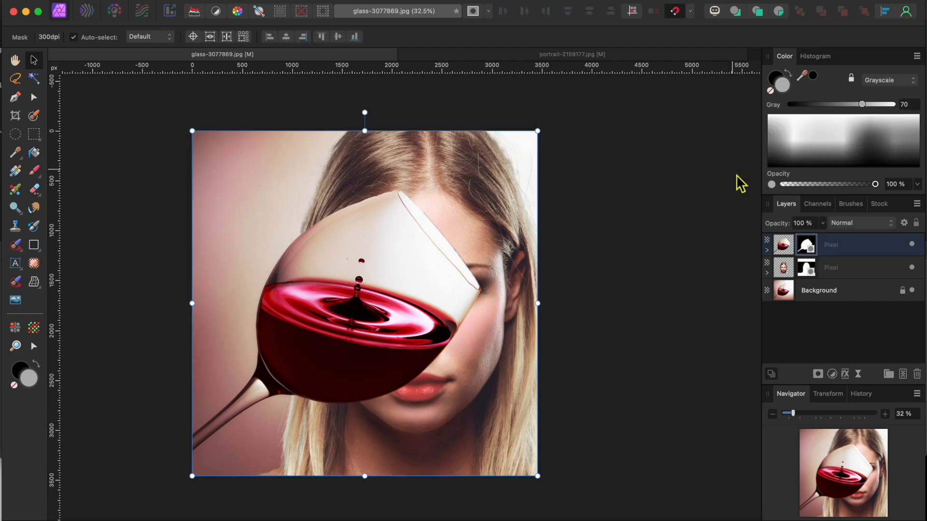
{"action": "left_click", "coordinate": [849, 127]}
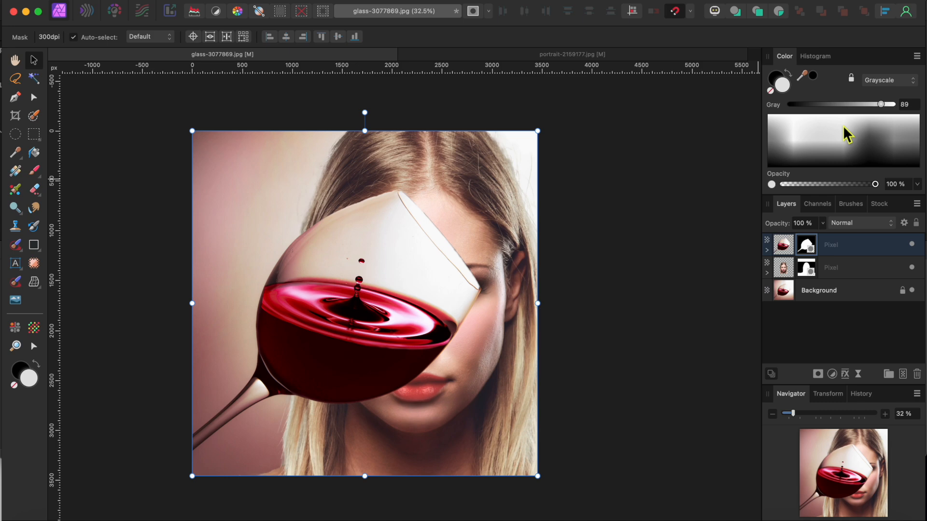
{"action": "left_click", "coordinate": [848, 129]}
- Choose the 256 px Round Light Brush from the Basic brushes and activate the Paint Brush with black as the colour
{"action": "left_click", "coordinate": [851, 208]}
{"action": "scroll", "coordinate": [839, 325], "scroll_direction": "down", "scroll_amount": 3}
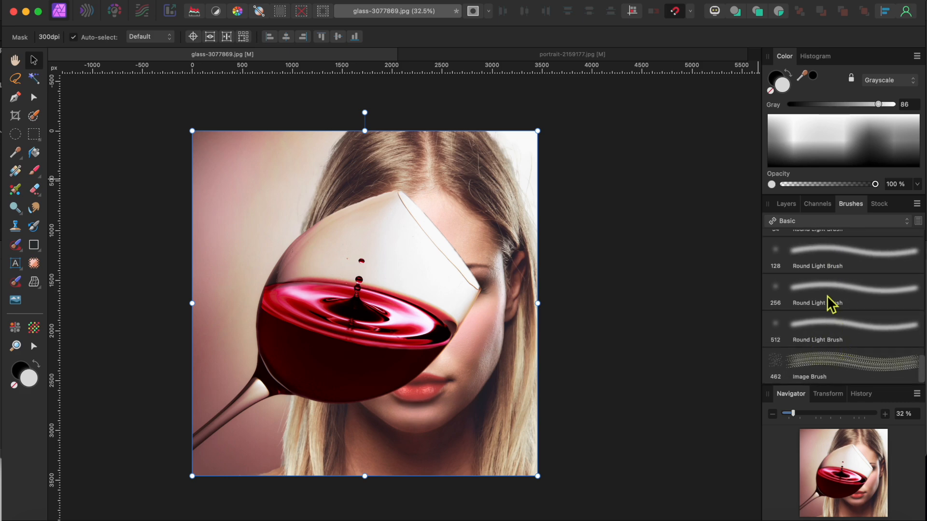
{"action": "left_click", "coordinate": [824, 295]}
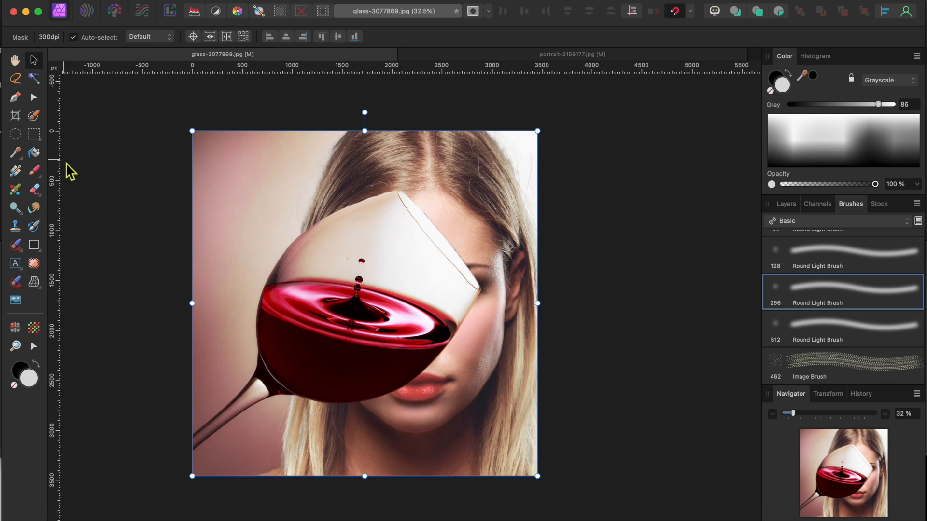
{"action": "left_click", "coordinate": [34, 171]}
{"action": "scroll", "coordinate": [350, 240], "scroll_direction": "up", "scroll_amount": 4}
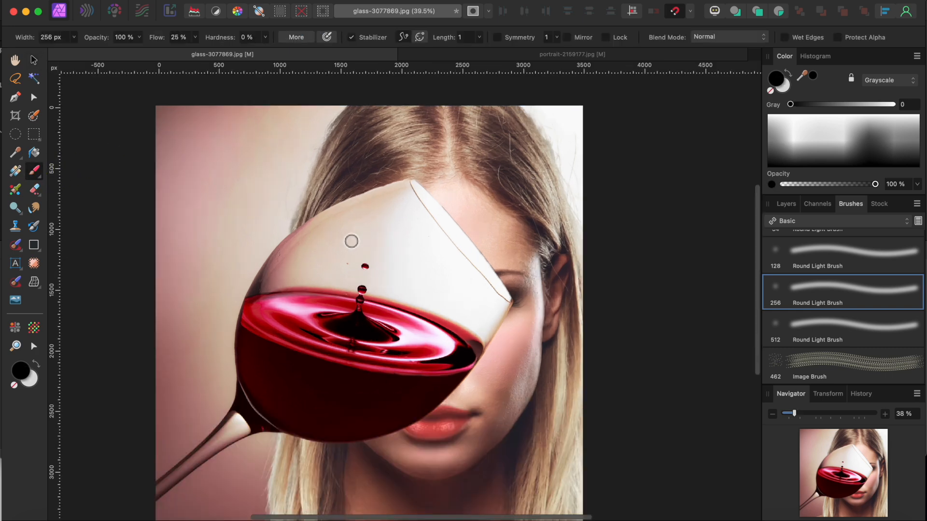
- Paint black on the glass layer's mask across the empty upper bowl to reveal the woman's hair, forehead and one eyebrow
{"action": "left_click", "coordinate": [785, 204]}
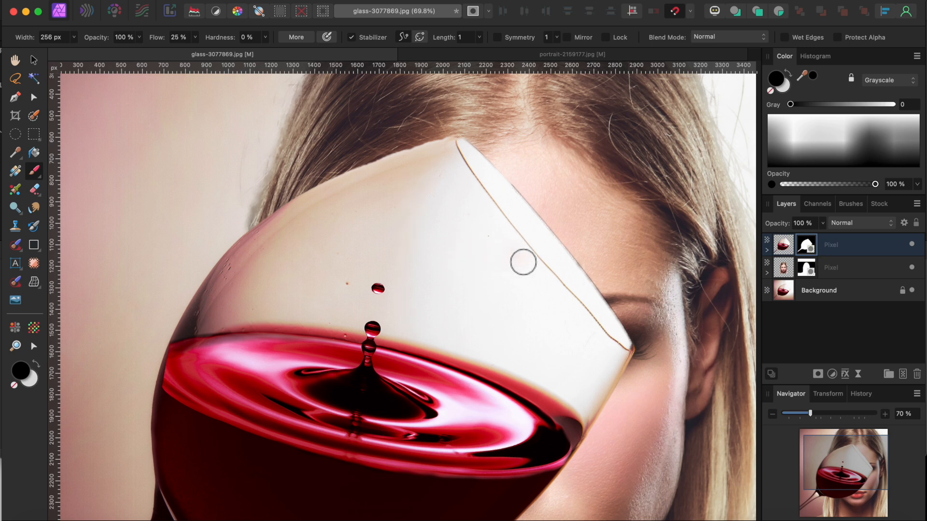
{"action": "left_click_drag", "start_coordinate": [536, 266], "coordinate": [478, 188]}
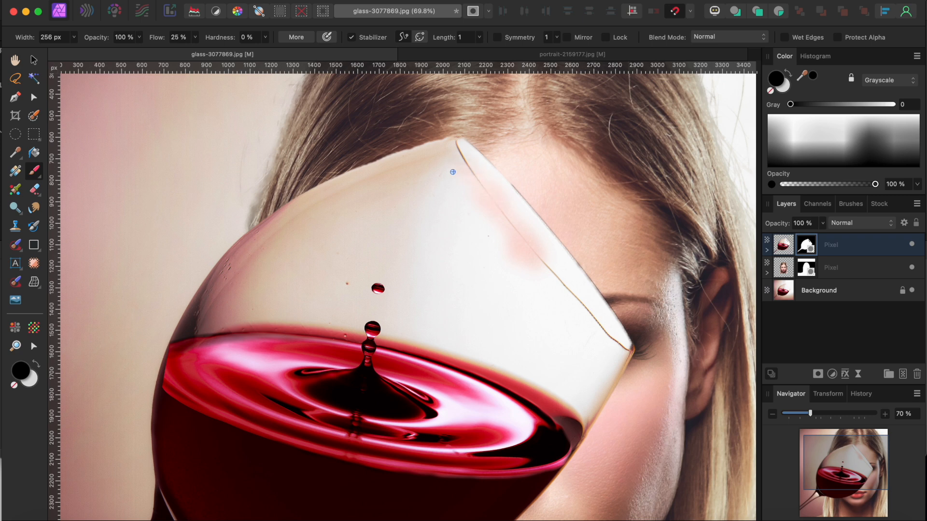
{"action": "mouse_move", "coordinate": [439, 164]}
{"action": "left_mouse_down"}
{"action": "mouse_move", "coordinate": [199, 320]}
{"action": "mouse_move", "coordinate": [274, 254]}
{"action": "mouse_move", "coordinate": [399, 187]}
{"action": "mouse_move", "coordinate": [253, 257]}
{"action": "mouse_move", "coordinate": [303, 220]}
{"action": "mouse_move", "coordinate": [377, 191]}
{"action": "mouse_move", "coordinate": [439, 182]}
{"action": "mouse_move", "coordinate": [302, 255]}
{"action": "mouse_move", "coordinate": [290, 285]}
{"action": "mouse_move", "coordinate": [222, 312]}
{"action": "mouse_move", "coordinate": [344, 318]}
{"action": "mouse_move", "coordinate": [328, 310]}
{"action": "mouse_move", "coordinate": [366, 271]}
{"action": "mouse_move", "coordinate": [312, 284]}
{"action": "mouse_move", "coordinate": [328, 254]}
{"action": "left_mouse_up"}
{"action": "mouse_move", "coordinate": [441, 218]}
{"action": "left_mouse_down"}
{"action": "mouse_move", "coordinate": [450, 259]}
{"action": "mouse_move", "coordinate": [427, 307]}
{"action": "mouse_move", "coordinate": [403, 315]}
{"action": "mouse_move", "coordinate": [353, 297]}
{"action": "mouse_move", "coordinate": [411, 304]}
{"action": "left_mouse_up"}
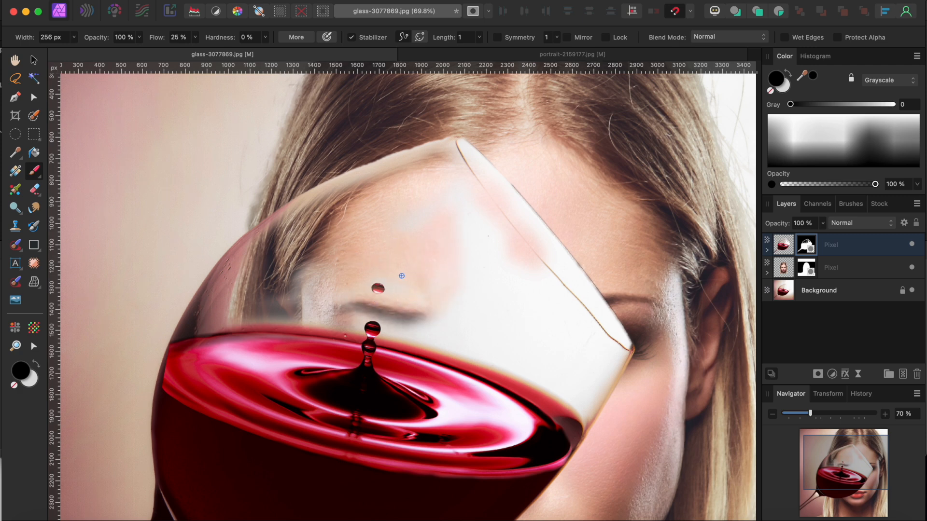
{"action": "left_click_drag", "start_coordinate": [431, 207], "coordinate": [460, 210]}
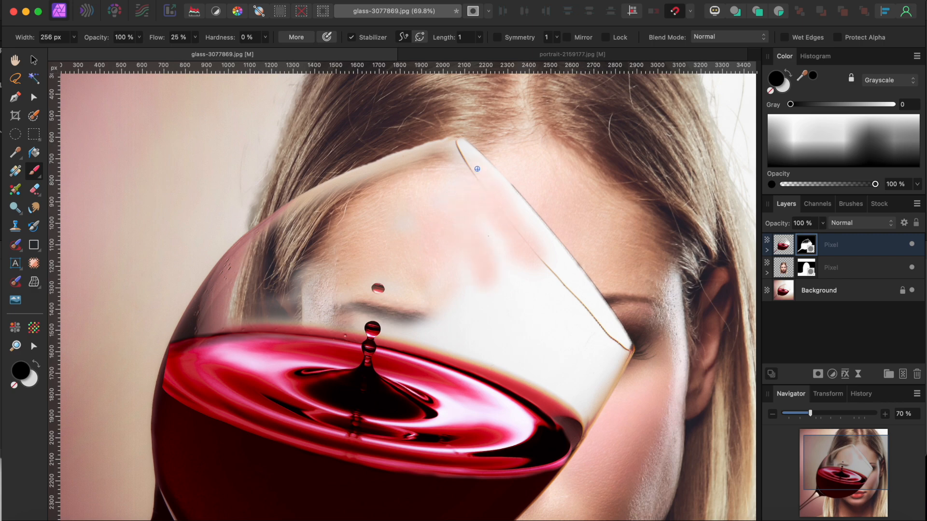
{"action": "scroll", "coordinate": [505, 288], "scroll_direction": "right", "scroll_amount": 3}
{"action": "scroll", "coordinate": [502, 291], "scroll_direction": "down", "scroll_amount": 2}
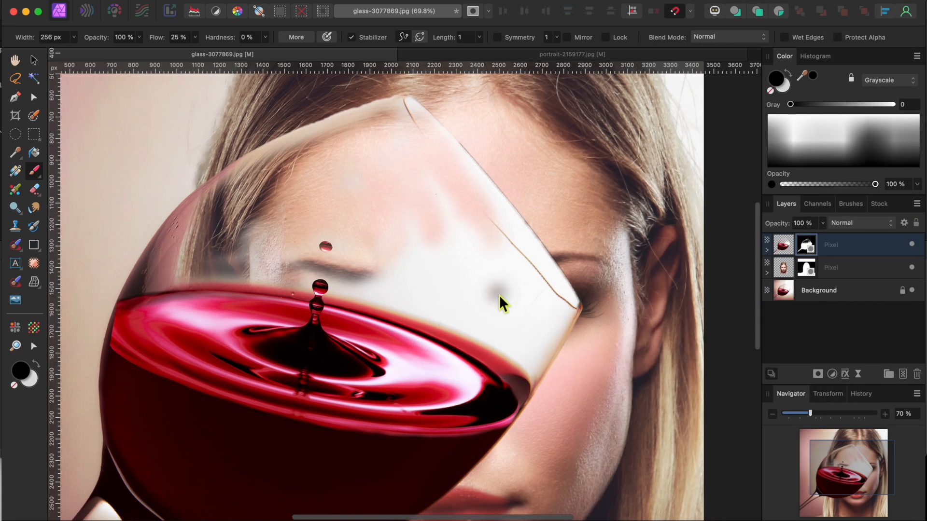
- Continue painting the glass mask black above the wine to reveal the eye near the rim, the nose bridge and remaining forehead patches
{"action": "scroll", "coordinate": [540, 354], "scroll_direction": "up", "scroll_amount": 5}
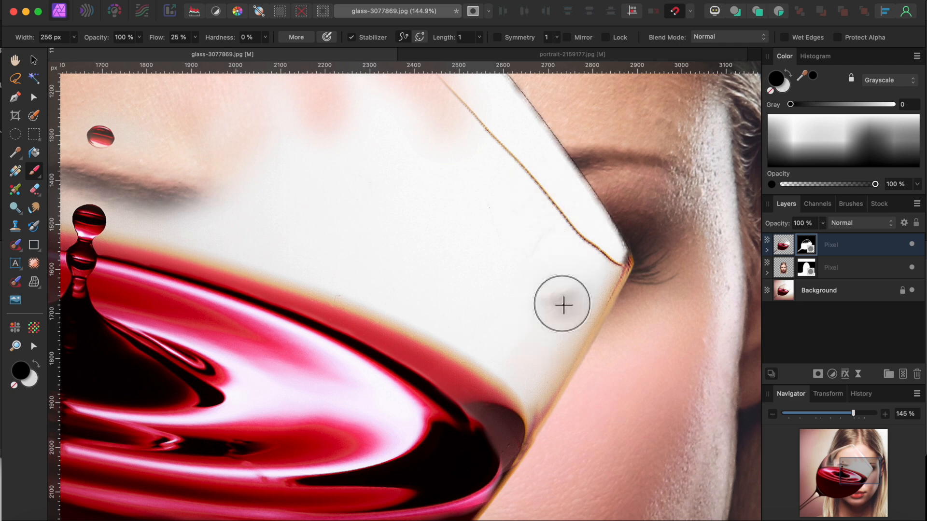
{"action": "mouse_move", "coordinate": [217, 214]}
{"action": "left_mouse_down"}
{"action": "mouse_move", "coordinate": [187, 202]}
{"action": "mouse_move", "coordinate": [320, 219]}
{"action": "mouse_move", "coordinate": [156, 205]}
{"action": "mouse_move", "coordinate": [347, 254]}
{"action": "mouse_move", "coordinate": [290, 204]}
{"action": "mouse_move", "coordinate": [523, 362]}
{"action": "mouse_move", "coordinate": [565, 308]}
{"action": "mouse_move", "coordinate": [550, 240]}
{"action": "mouse_move", "coordinate": [502, 265]}
{"action": "mouse_move", "coordinate": [448, 209]}
{"action": "mouse_move", "coordinate": [523, 333]}
{"action": "mouse_move", "coordinate": [398, 204]}
{"action": "mouse_move", "coordinate": [276, 156]}
{"action": "mouse_move", "coordinate": [217, 155]}
{"action": "left_mouse_up"}
{"action": "scroll", "coordinate": [184, 129], "scroll_direction": "up", "scroll_amount": 8}
{"action": "scroll", "coordinate": [184, 129], "scroll_direction": "left", "scroll_amount": 8}
{"action": "scroll", "coordinate": [447, 286], "scroll_direction": "right", "scroll_amount": 4}
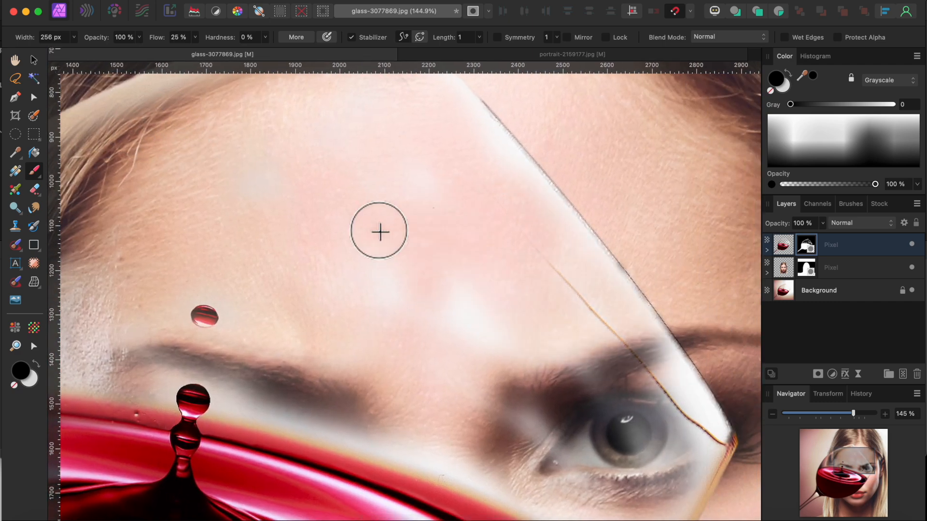
{"action": "scroll", "coordinate": [378, 232], "scroll_direction": "down", "scroll_amount": 4}
{"action": "scroll", "coordinate": [363, 224], "scroll_direction": "down", "scroll_amount": 3}
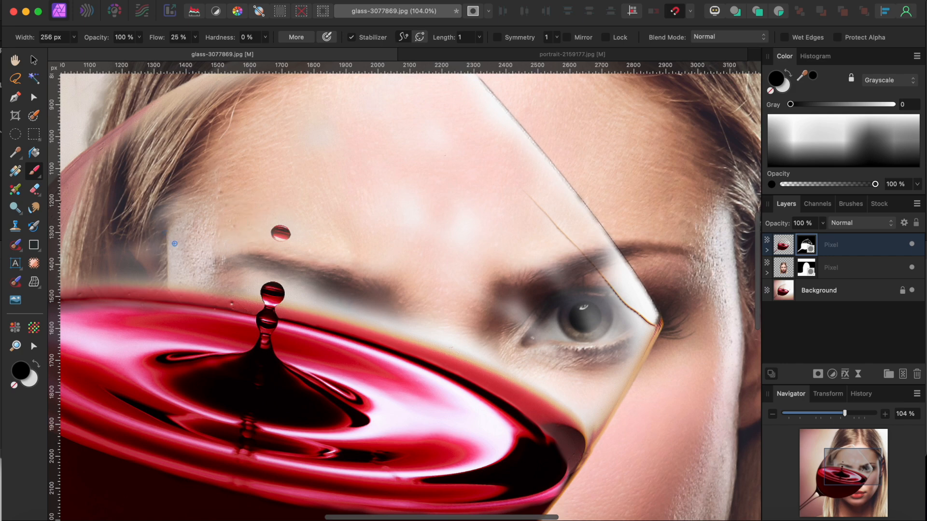
{"action": "scroll", "coordinate": [231, 211], "scroll_direction": "left", "scroll_amount": 3}
{"action": "scroll", "coordinate": [231, 211], "scroll_direction": "down", "scroll_amount": 3}
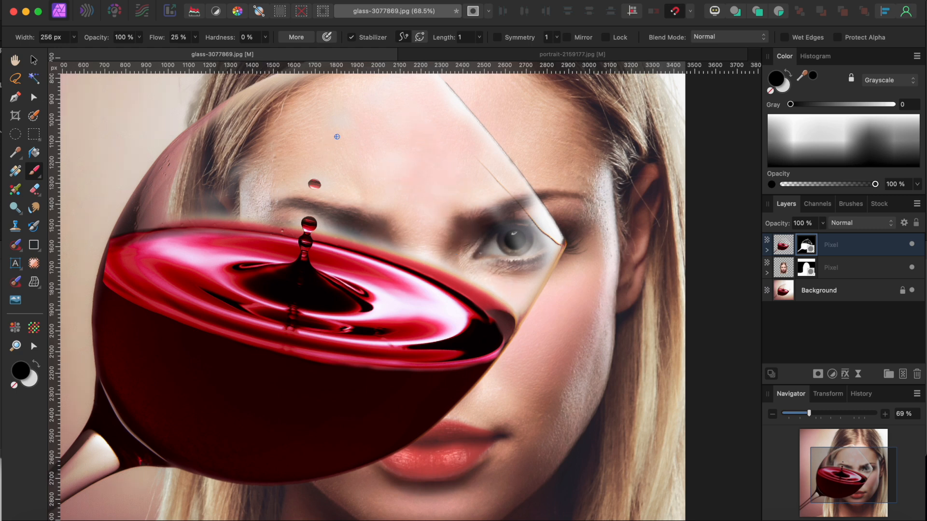
- Set the brush opacity to 74% and paint the mask along the wine's back edge to blend it into the face and hair
{"action": "scroll", "coordinate": [513, 305], "scroll_direction": "up", "scroll_amount": 5}
{"action": "scroll", "coordinate": [507, 300], "scroll_direction": "up", "scroll_amount": 1}
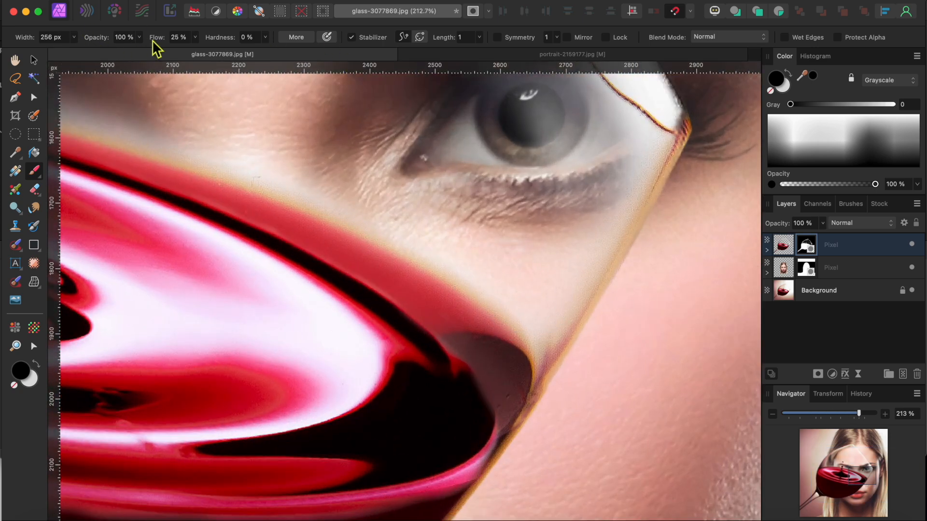
{"action": "left_click", "coordinate": [139, 39]}
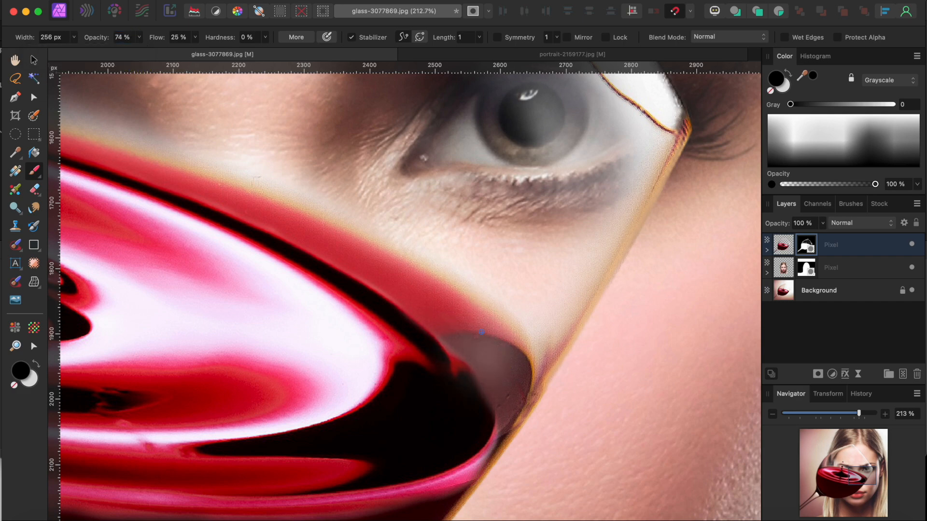
{"action": "scroll", "coordinate": [309, 216], "scroll_direction": "left", "scroll_amount": 5}
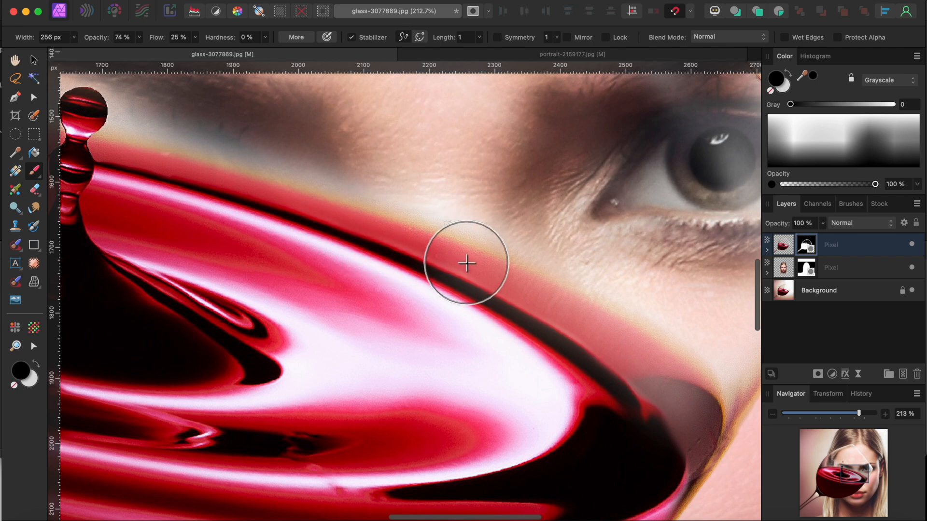
{"action": "scroll", "coordinate": [197, 194], "scroll_direction": "left", "scroll_amount": 10}
{"action": "scroll", "coordinate": [403, 214], "scroll_direction": "right", "scroll_amount": 3}
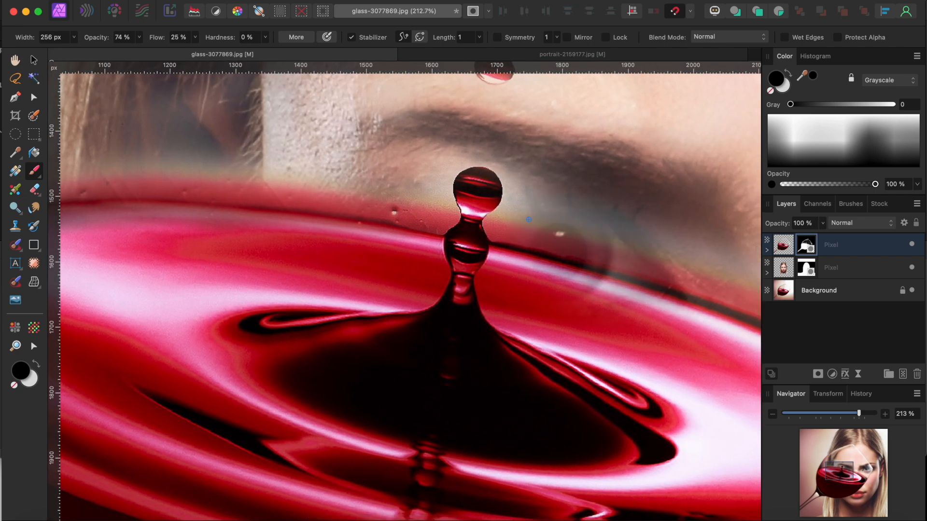
{"action": "scroll", "coordinate": [545, 159], "scroll_direction": "up", "scroll_amount": 2}
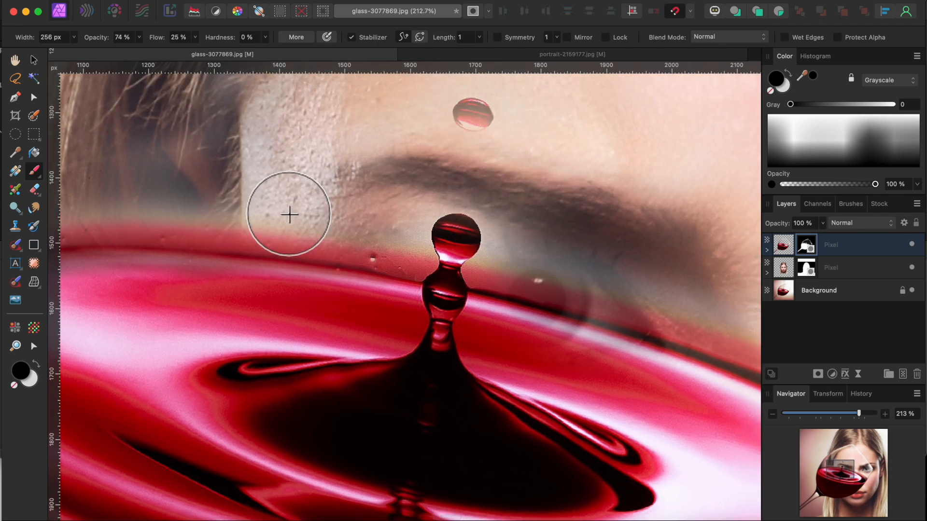
{"action": "left_click_drag", "start_coordinate": [312, 249], "coordinate": [258, 246]}
{"action": "scroll", "coordinate": [300, 222], "scroll_direction": "down", "scroll_amount": 3}
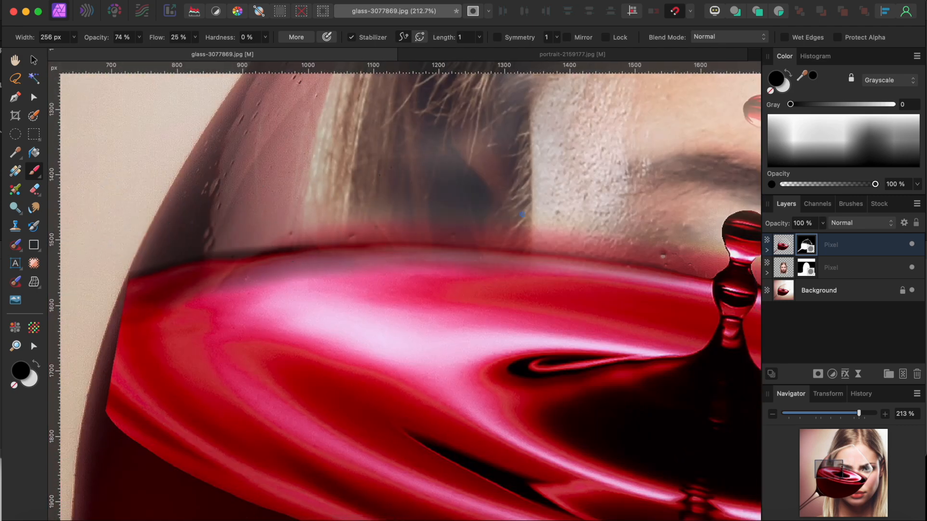
{"action": "scroll", "coordinate": [389, 225], "scroll_direction": "down", "scroll_amount": 3}
{"action": "scroll", "coordinate": [355, 235], "scroll_direction": "down", "scroll_amount": 5}
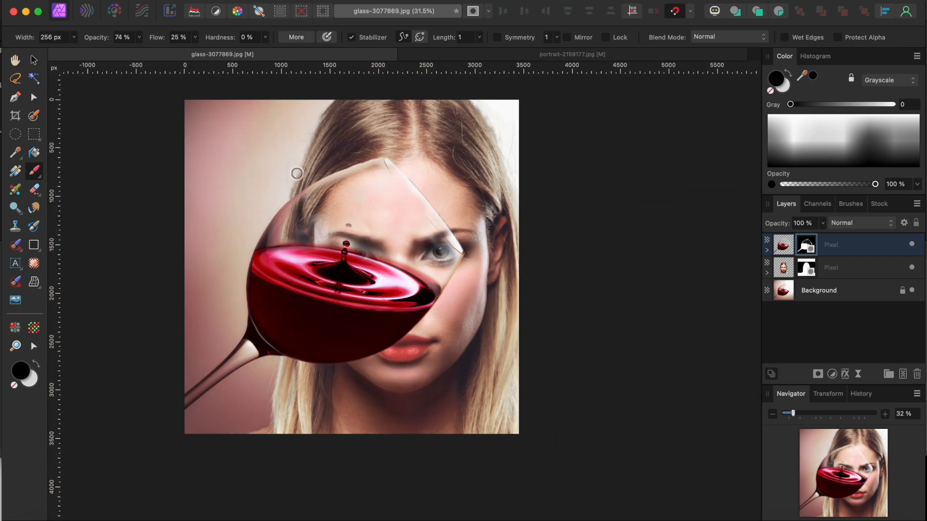
- Set the brush opacity to 22% and paint the mask faintly over the wine's far side and the bowl's lower edge near the lips
{"action": "scroll", "coordinate": [201, 227], "scroll_direction": "up", "scroll_amount": 1}
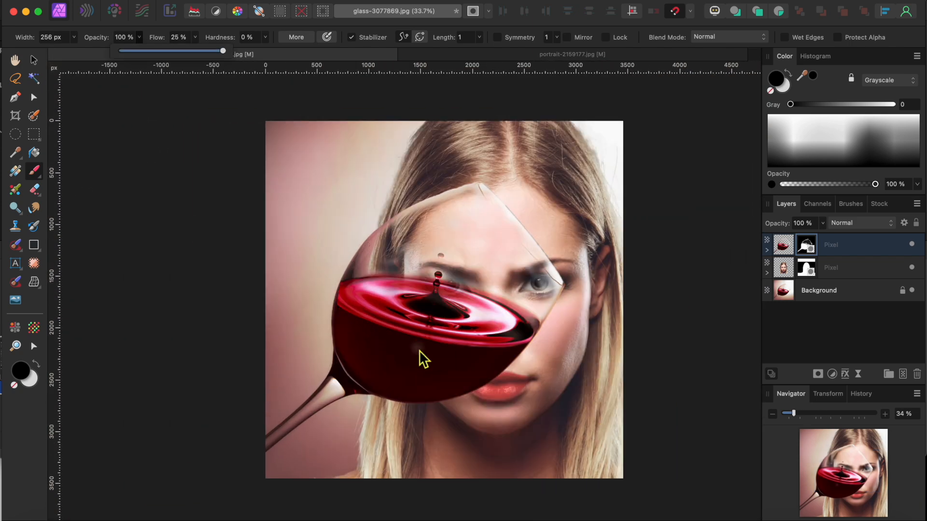
{"action": "scroll", "coordinate": [418, 350], "scroll_direction": "up", "scroll_amount": 4}
{"action": "scroll", "coordinate": [466, 268], "scroll_direction": "up", "scroll_amount": 3}
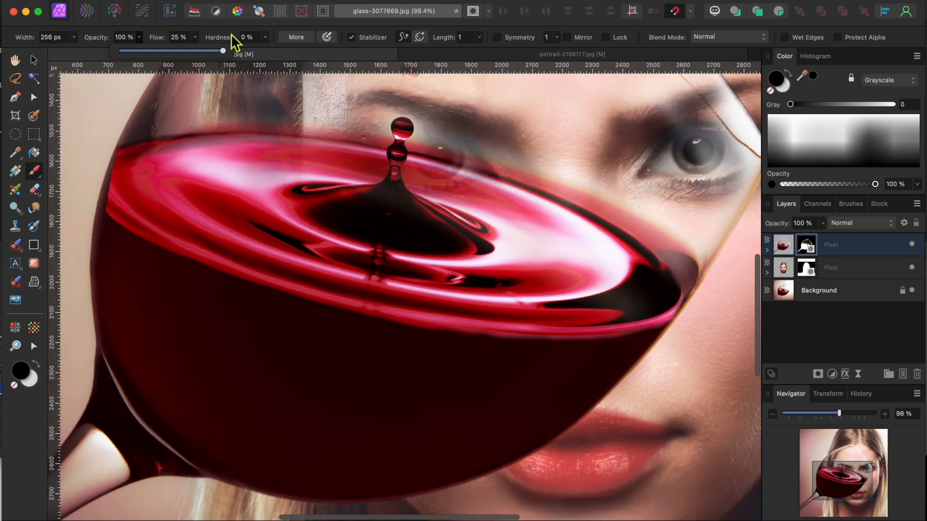
{"action": "left_click", "coordinate": [139, 37]}
{"action": "left_click_drag", "start_coordinate": [139, 51], "coordinate": [48, 68]}
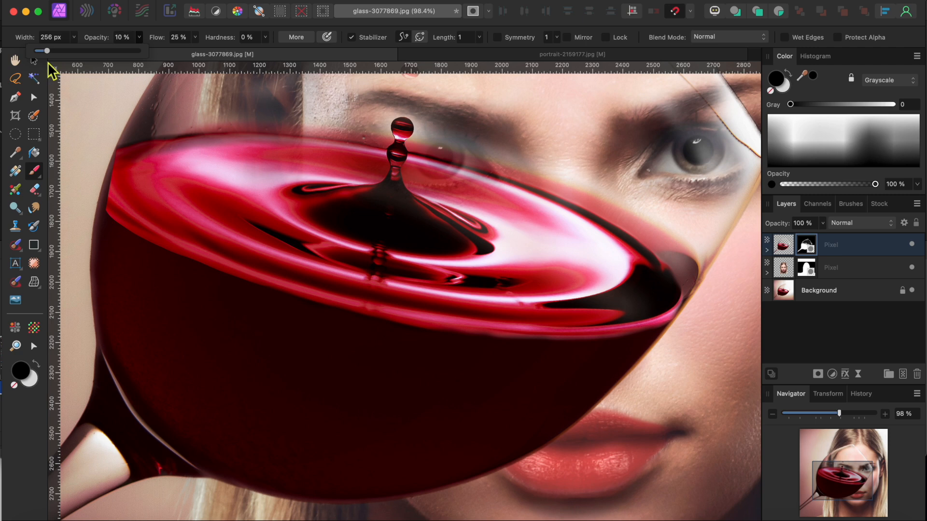
{"action": "left_click", "coordinate": [38, 169]}
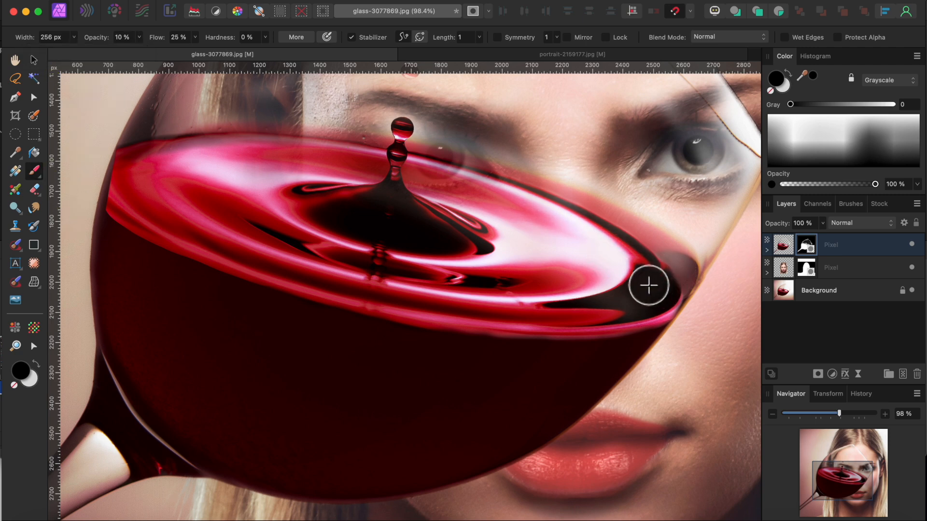
{"action": "left_click", "coordinate": [139, 37]}
{"action": "left_click_drag", "start_coordinate": [145, 53], "coordinate": [149, 58]}
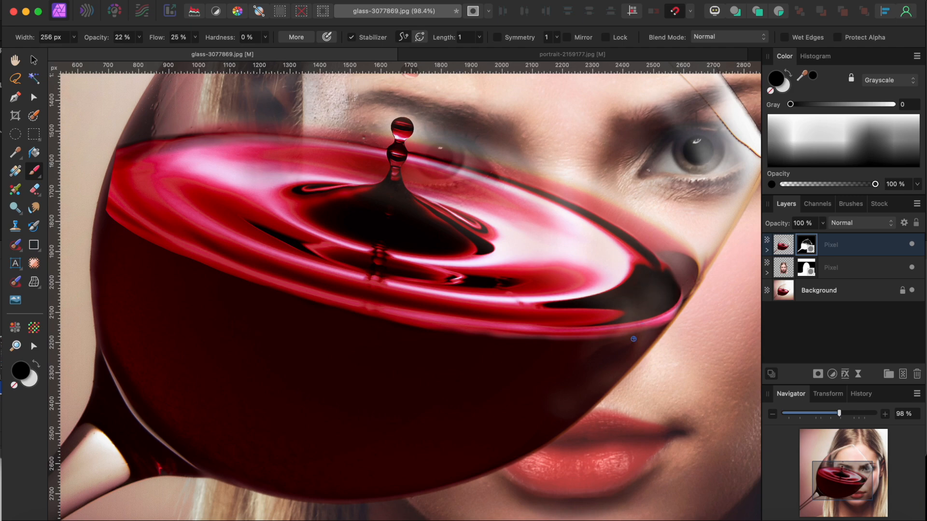
{"action": "left_click_drag", "start_coordinate": [462, 466], "coordinate": [381, 478]}
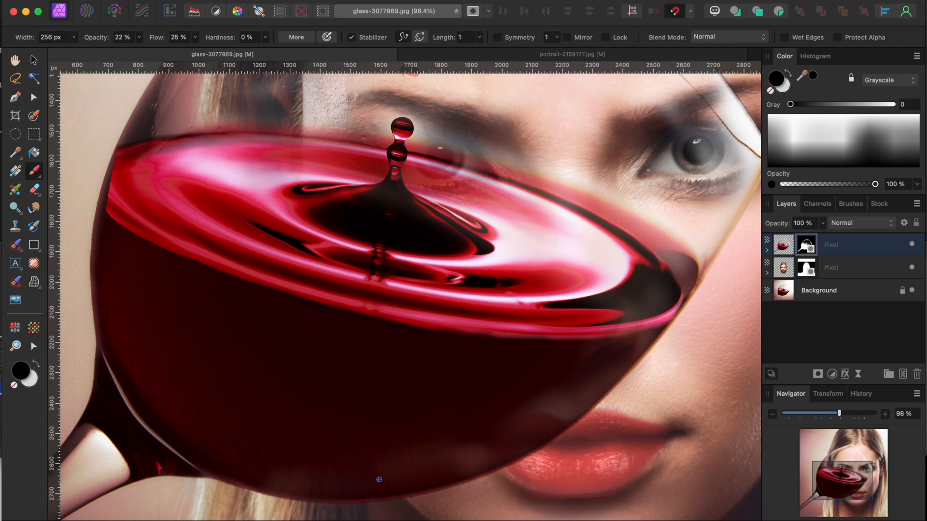
{"action": "key", "text": "super+0"}
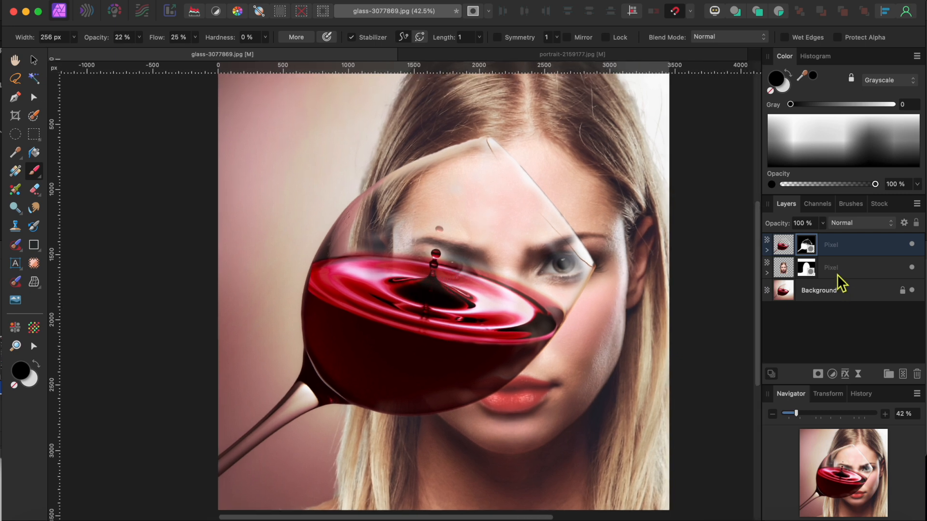
- Duplicate the masked woman layer and hide the lower original
{"action": "left_click", "coordinate": [836, 272]}
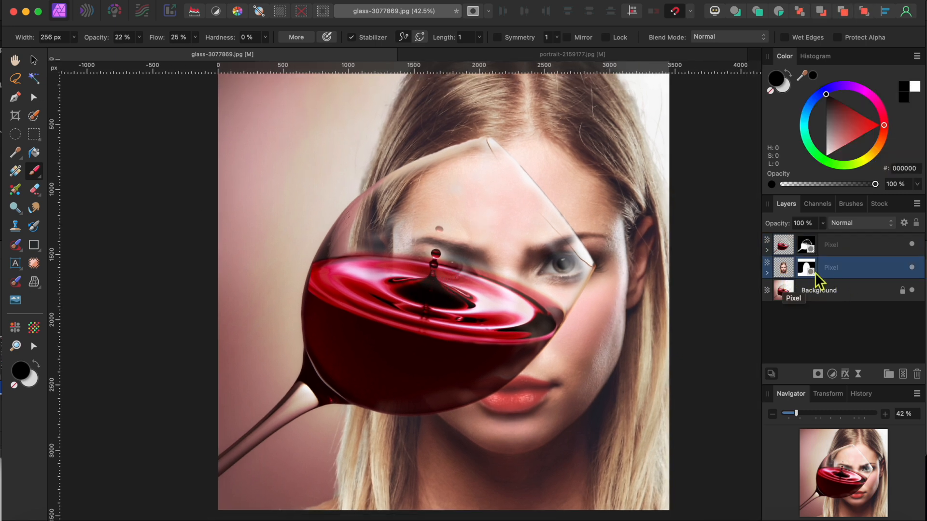
{"action": "key", "text": "x"}
{"action": "key", "text": "h"}
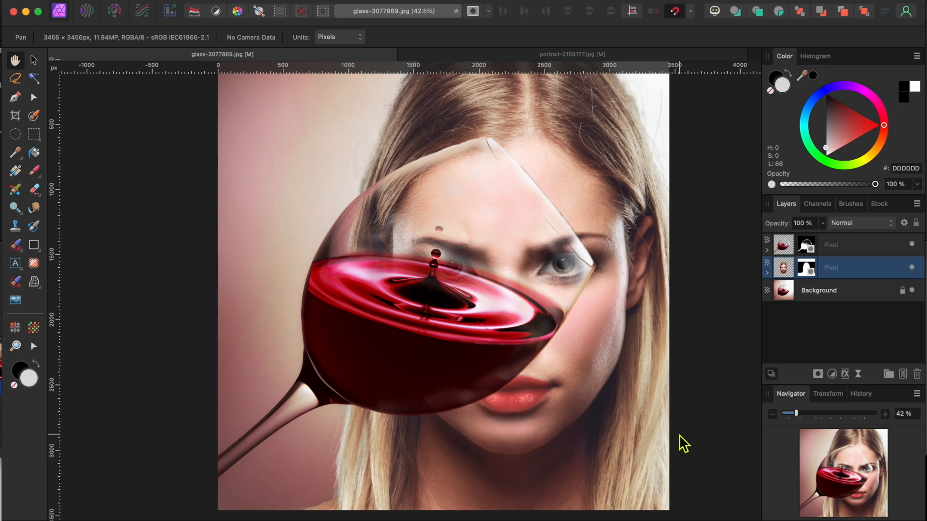
{"action": "right_click", "coordinate": [842, 268]}
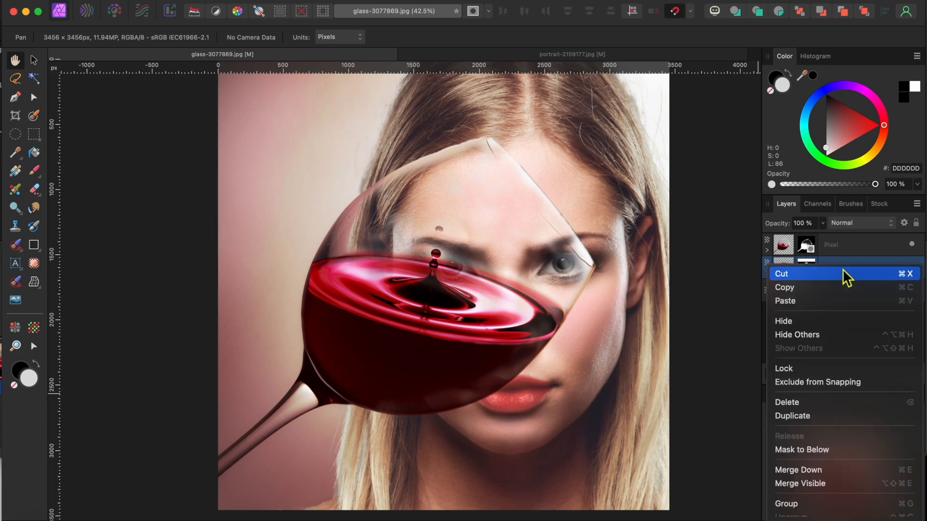
{"action": "left_click", "coordinate": [819, 415]}
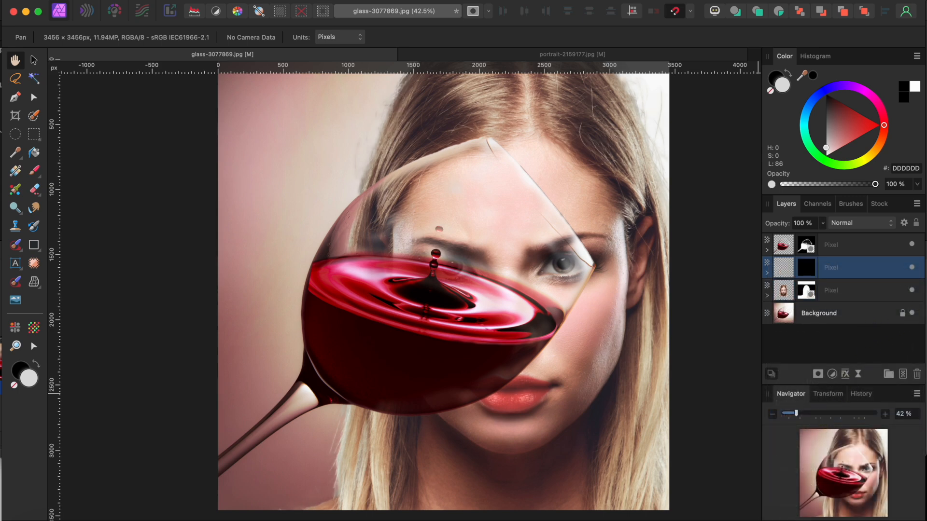
{"action": "left_click", "coordinate": [912, 291]}
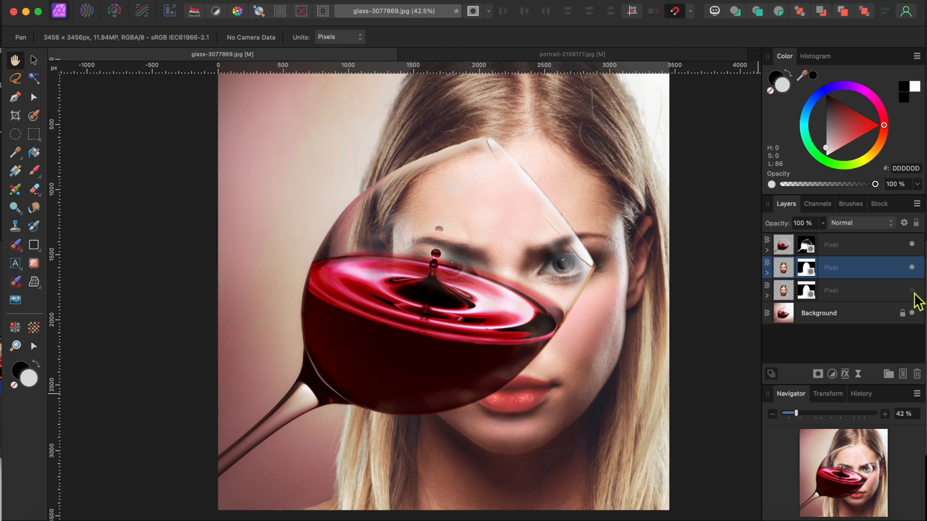
- Rasterize the duplicated woman layer and distort her face behind the glass in the Liquify Persona, applying the result
{"action": "right_click", "coordinate": [847, 270]}
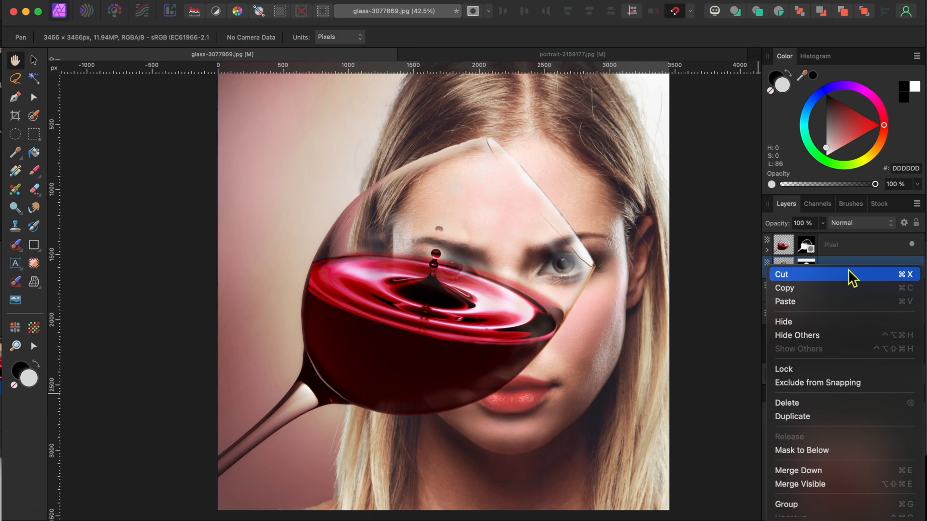
{"action": "scroll", "coordinate": [826, 412], "scroll_direction": "down", "scroll_amount": 3}
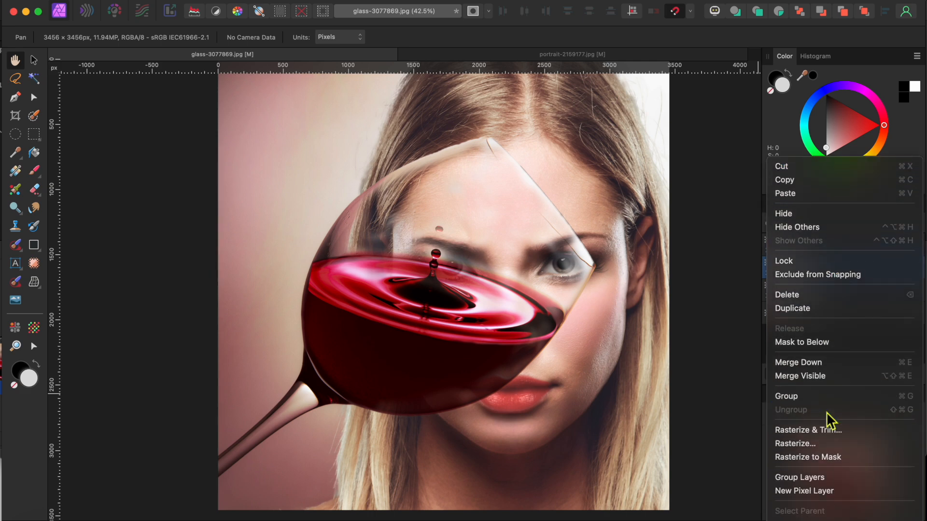
{"action": "left_click", "coordinate": [802, 442]}
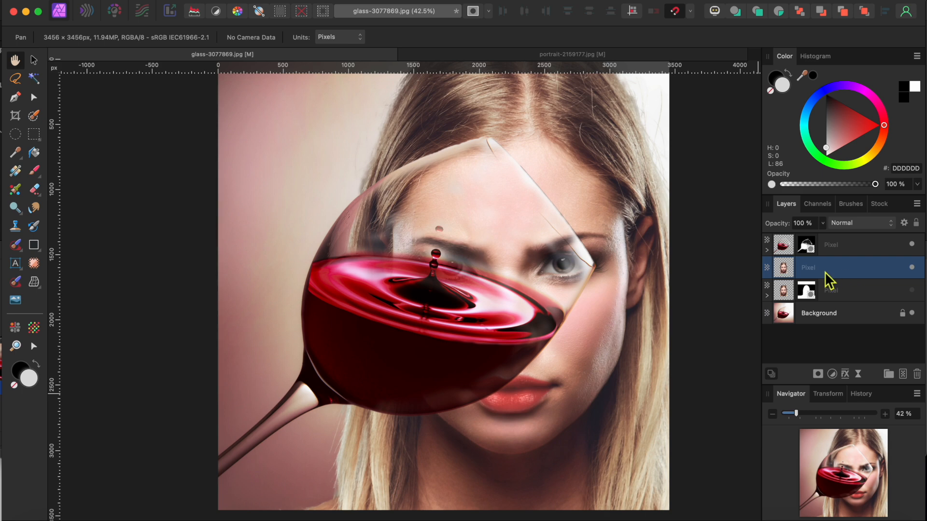
{"action": "left_click", "coordinate": [87, 11]}
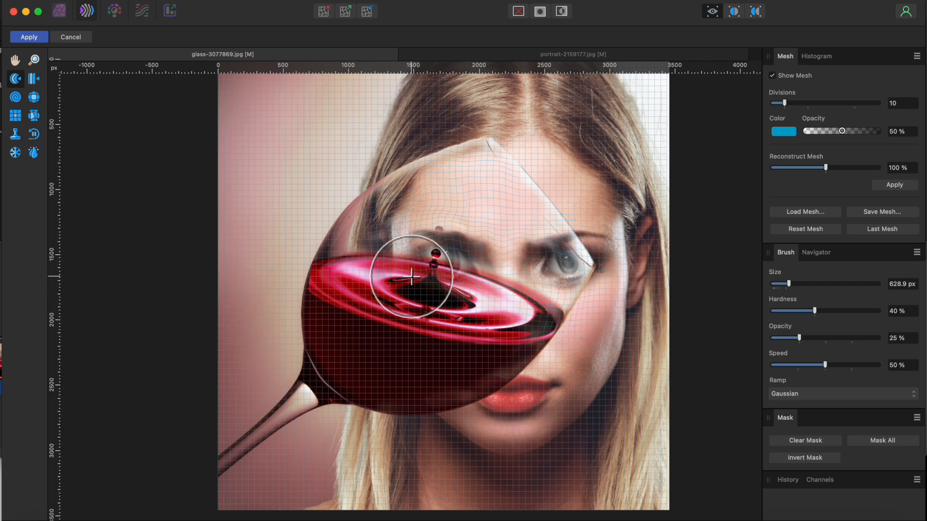
{"action": "left_click", "coordinate": [34, 39]}
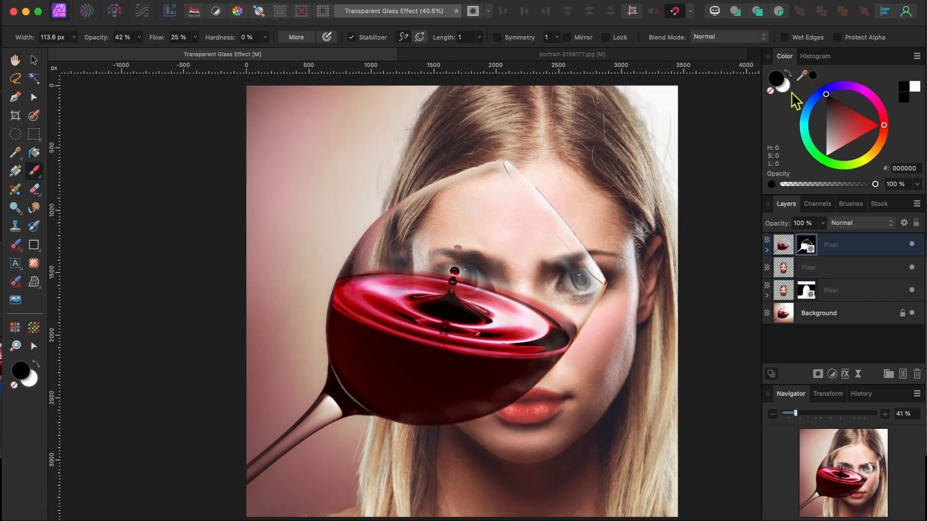
- Paint white at 71% brush opacity on the glass layer's mask to restore the glass's rim line across the forehead
{"action": "left_click", "coordinate": [783, 85]}
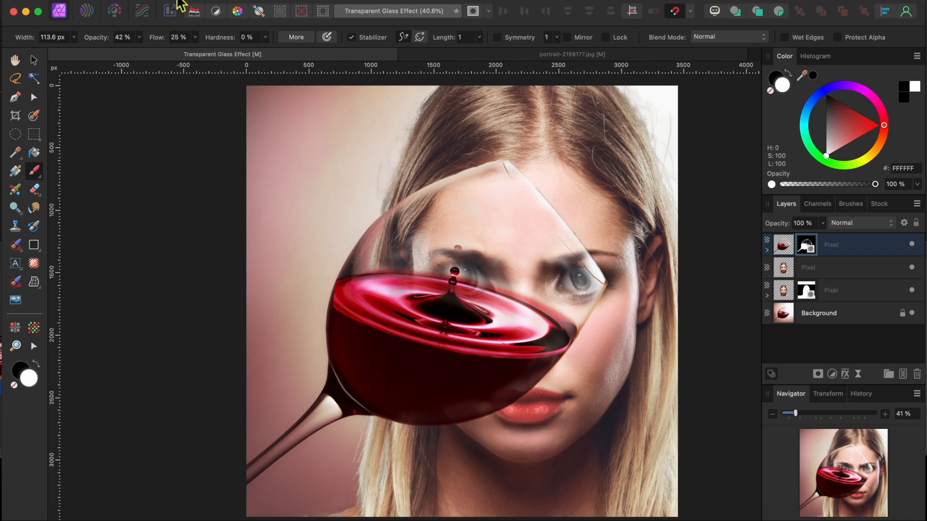
{"action": "left_click", "coordinate": [139, 38]}
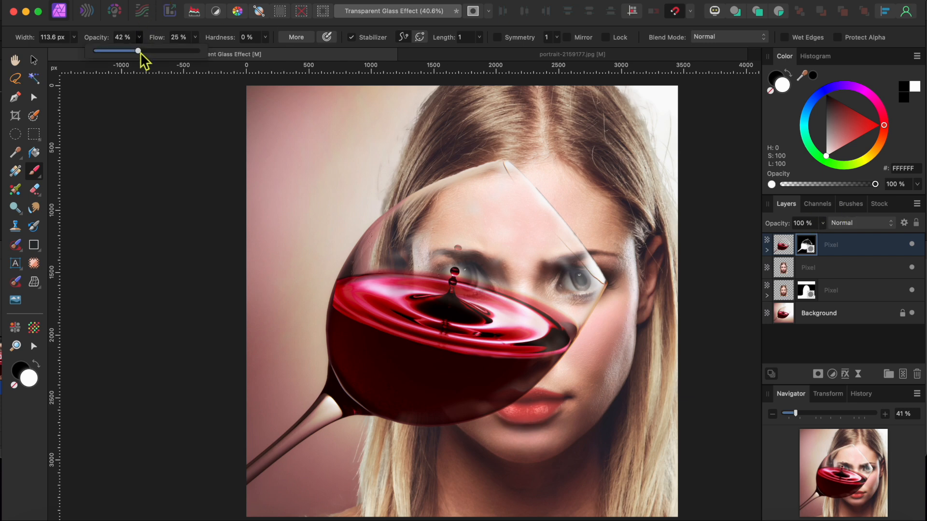
{"action": "left_click_drag", "start_coordinate": [199, 54], "coordinate": [169, 54]}
{"action": "scroll", "coordinate": [528, 224], "scroll_direction": "up", "scroll_amount": 5}
{"action": "left_click", "coordinate": [33, 171]}
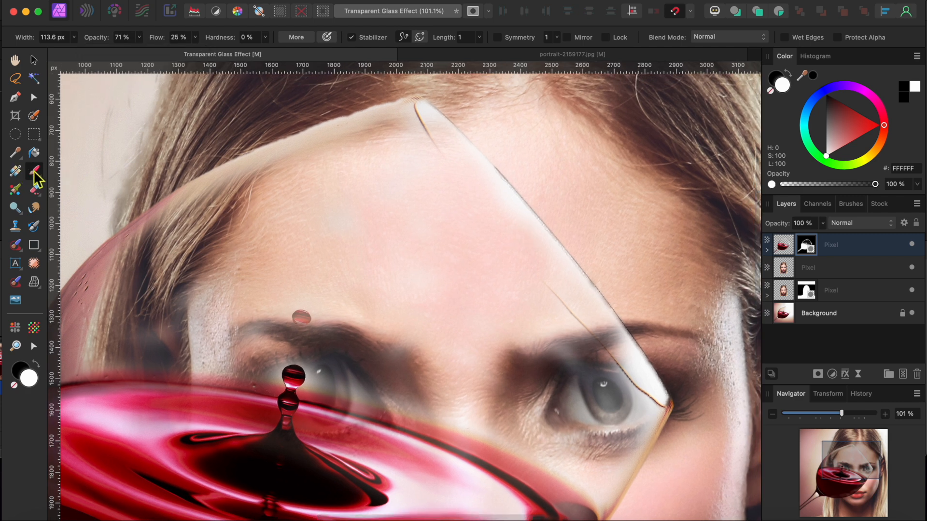
{"action": "left_click_drag", "start_coordinate": [431, 150], "coordinate": [433, 153]}
{"action": "mouse_move", "coordinate": [475, 209]}
{"action": "left_mouse_down"}
{"action": "mouse_move", "coordinate": [506, 251]}
{"action": "mouse_move", "coordinate": [515, 248]}
{"action": "mouse_move", "coordinate": [544, 297]}
{"action": "mouse_move", "coordinate": [541, 287]}
{"action": "mouse_move", "coordinate": [642, 398]}
{"action": "mouse_move", "coordinate": [660, 381]}
{"action": "mouse_move", "coordinate": [605, 312]}
{"action": "left_mouse_up"}
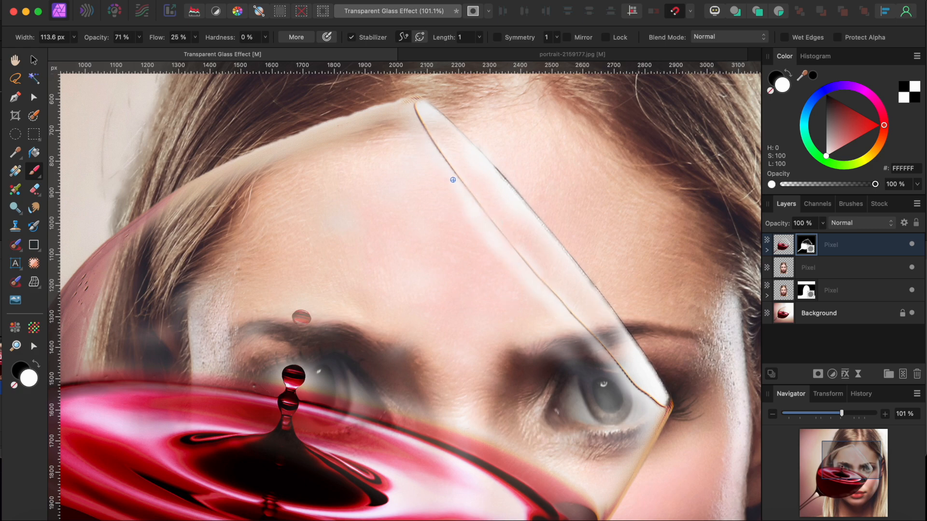
{"action": "scroll", "coordinate": [484, 254], "scroll_direction": "down", "scroll_amount": 5}
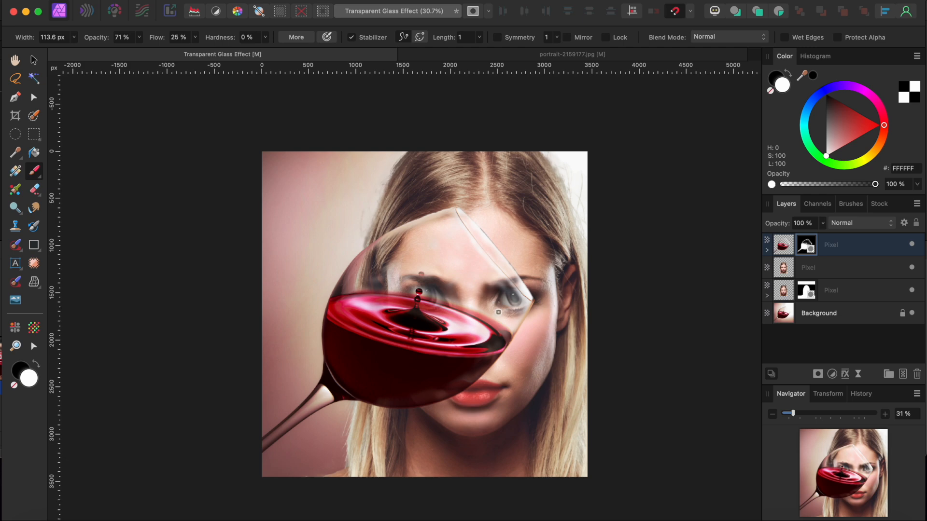